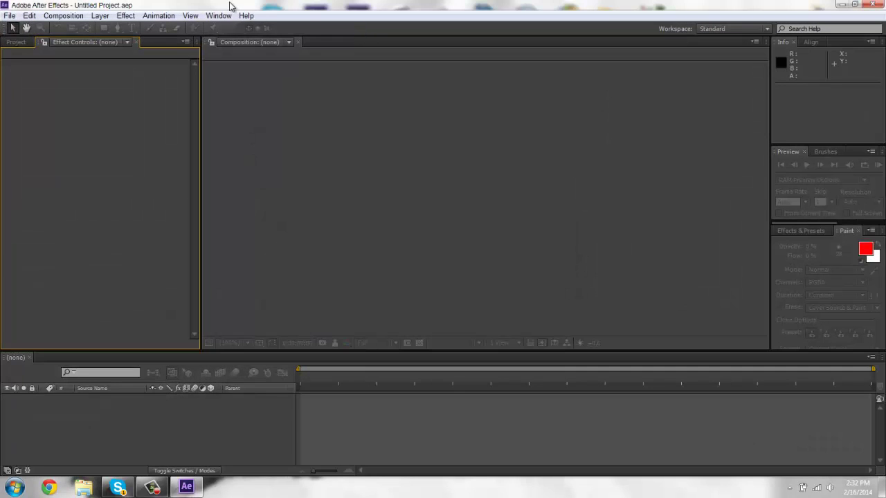
Import the Top Elevator.mp4 clip into the project.
{"action": "left_click", "coordinate": [15, 43]}
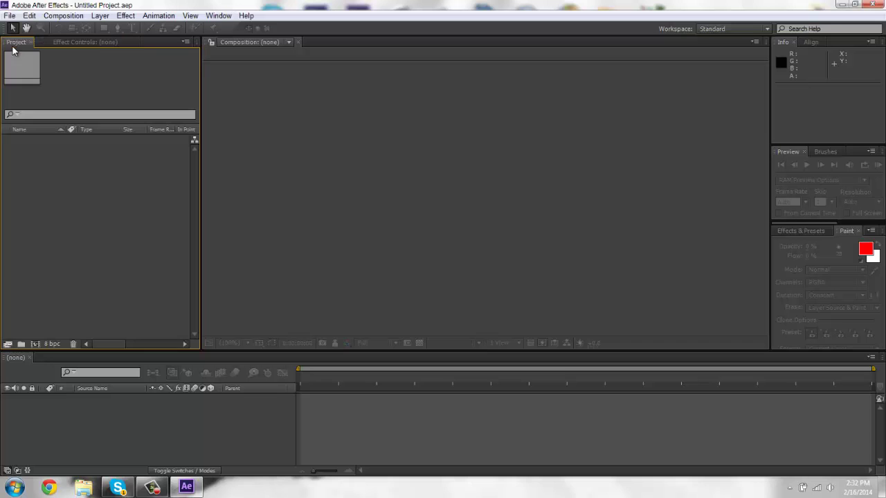
{"action": "double_click", "coordinate": [118, 206]}
{"action": "left_click", "coordinate": [509, 283]}
{"action": "left_click", "coordinate": [639, 337]}
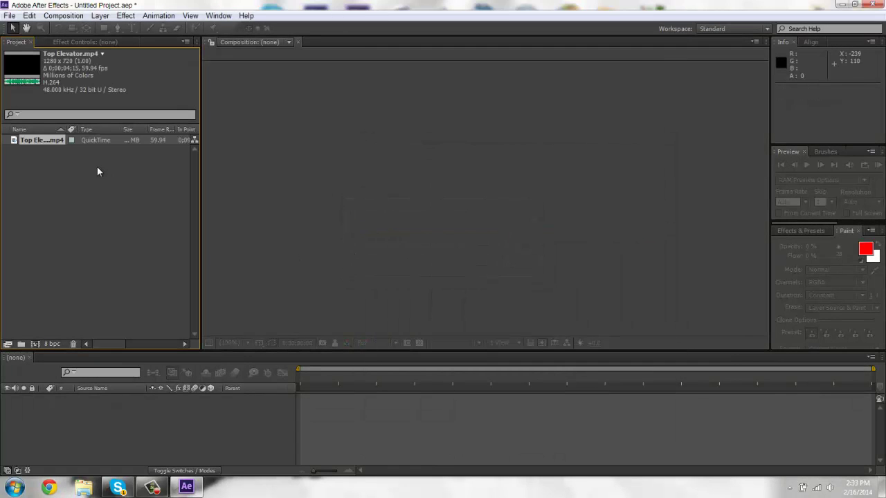
Build a Top Elevator composition from the clip and scrub to a later frame.
{"action": "left_click_drag", "start_coordinate": [47, 140], "coordinate": [59, 296]}
{"action": "left_click_drag", "start_coordinate": [40, 332], "coordinate": [35, 344]}
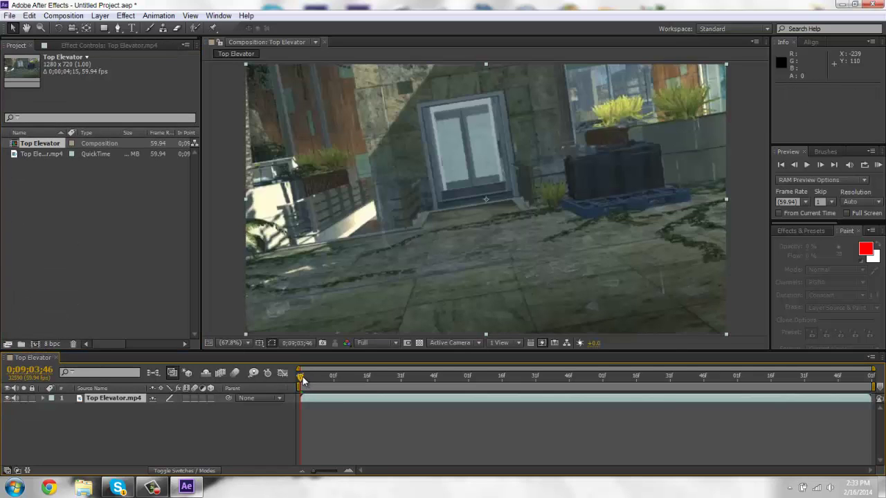
{"action": "left_click_drag", "start_coordinate": [303, 379], "coordinate": [879, 383]}
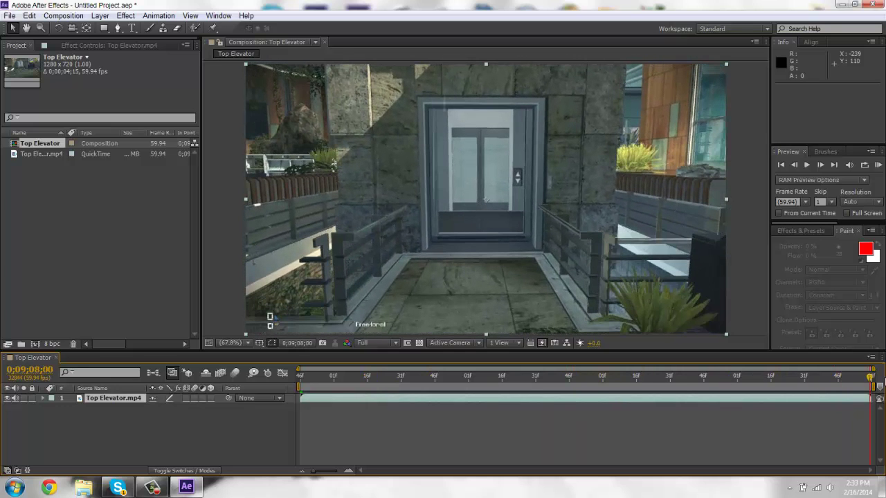
Camera-track Top Elevator.mp4 until it solves with a 0.65-pixel average error.
{"action": "right_click", "coordinate": [525, 400]}
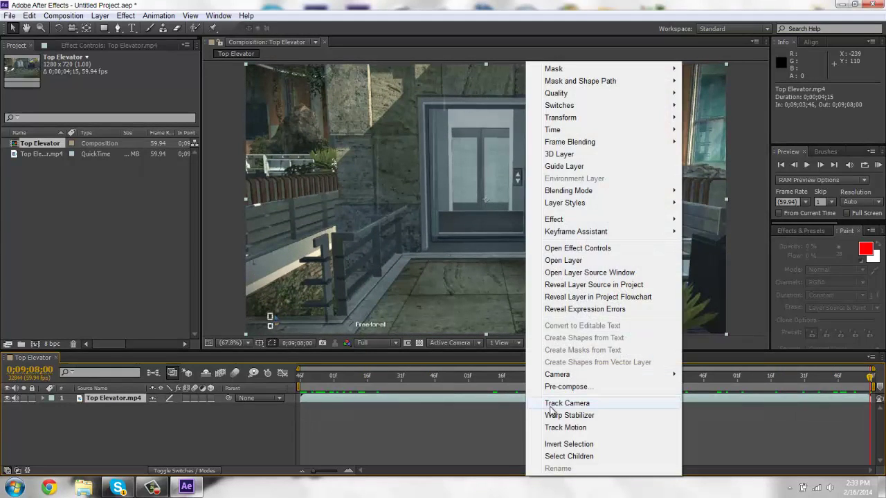
{"action": "left_click", "coordinate": [553, 404]}
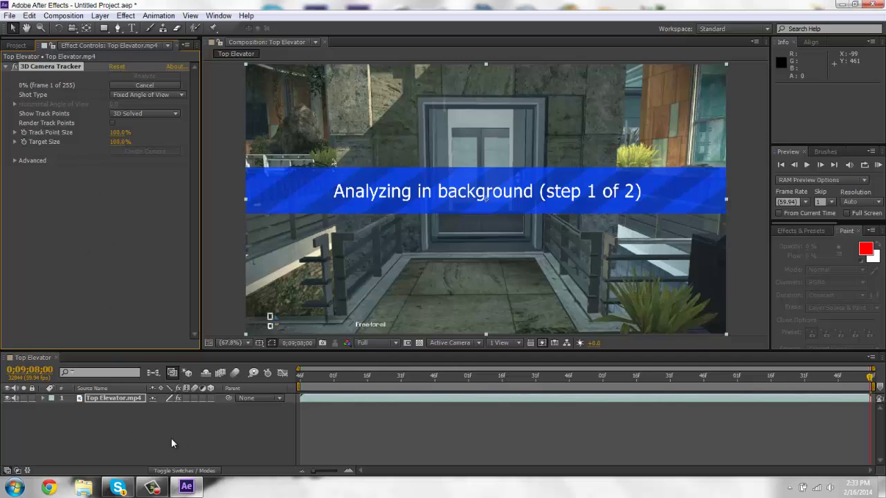
{"action": "left_click", "coordinate": [152, 488]}
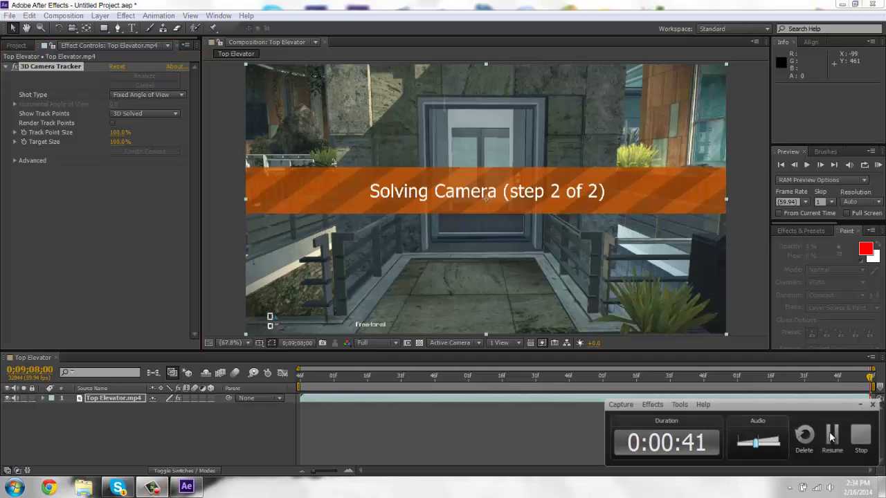
{"action": "left_click", "coordinate": [830, 433]}
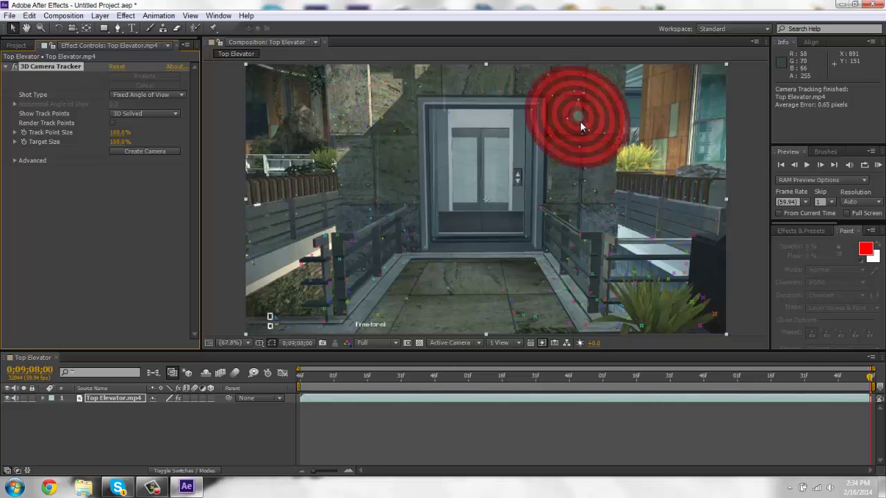
Create a tracked 3D text layer and camera from a track point above the doors.
{"action": "right_click", "coordinate": [579, 164]}
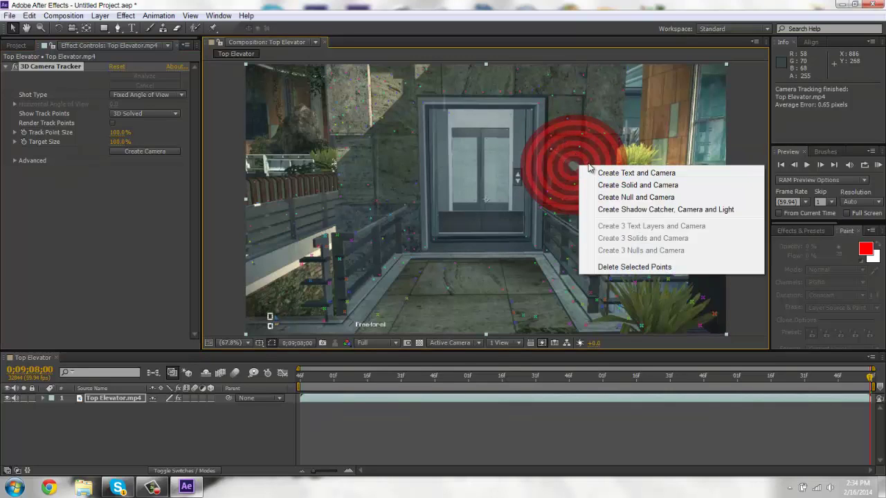
{"action": "left_click", "coordinate": [613, 179]}
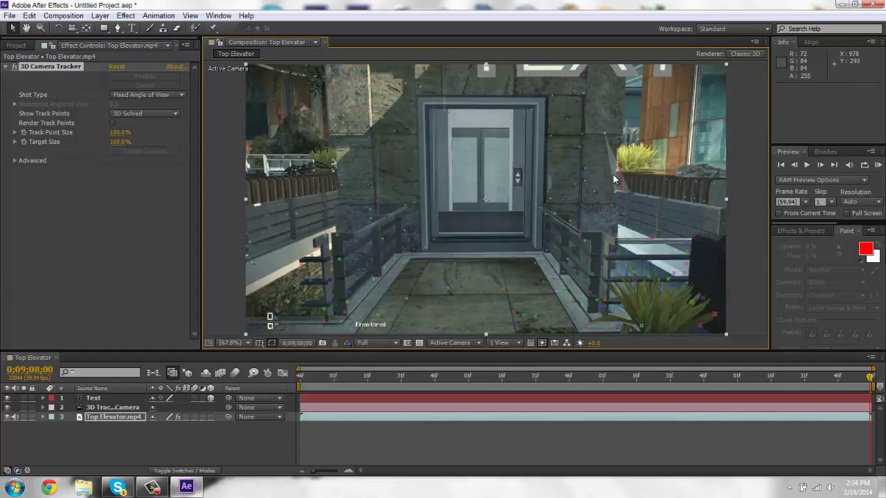
{"action": "left_click", "coordinate": [90, 399]}
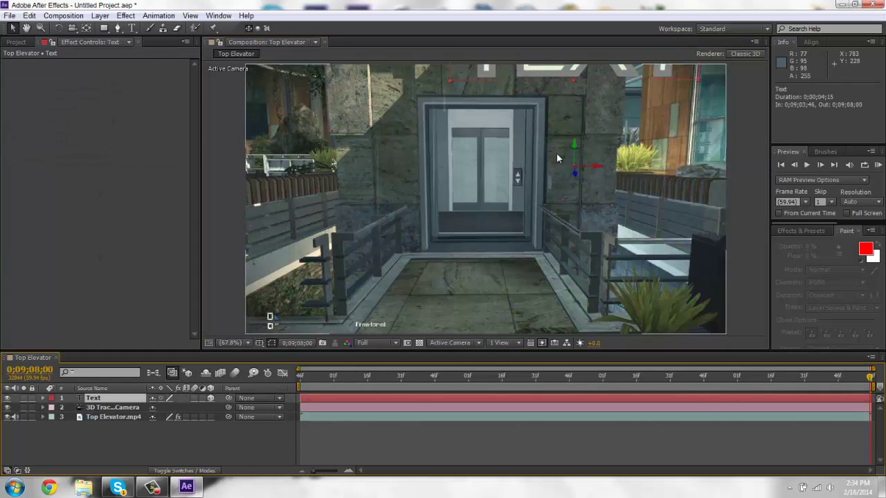
Position the TEXT layer above the elevator doors and adjust its depth, checking later frames.
{"action": "left_click_drag", "start_coordinate": [573, 148], "coordinate": [355, 286]}
{"action": "left_click_drag", "start_coordinate": [406, 379], "coordinate": [388, 384]}
{"action": "left_click", "coordinate": [319, 377]}
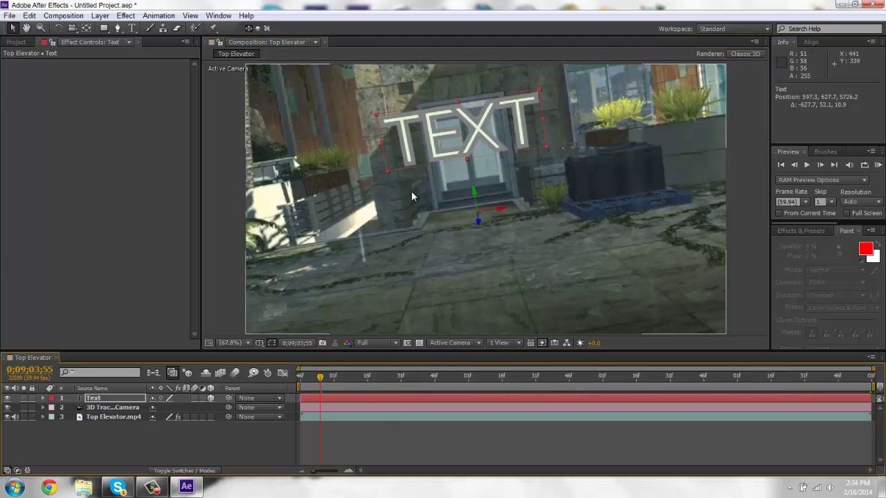
{"action": "left_click_drag", "start_coordinate": [480, 222], "coordinate": [506, 485]}
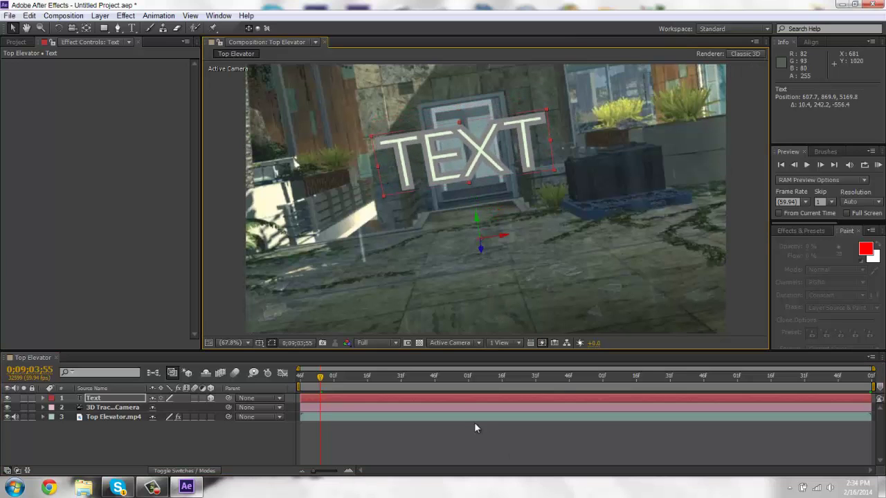
{"action": "left_click_drag", "start_coordinate": [317, 380], "coordinate": [769, 379]}
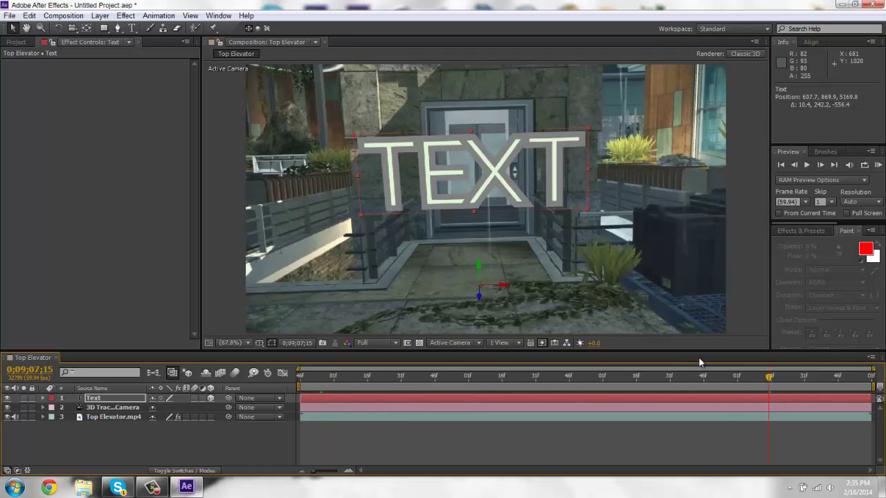
Replace TEXT with TUTORIAL, BY, EMERALD on stacked lines, then return to the footage start.
{"action": "left_click", "coordinate": [131, 27]}
{"action": "left_click_drag", "start_coordinate": [575, 191], "coordinate": [340, 206]}
{"action": "type", "text": "TUT"}
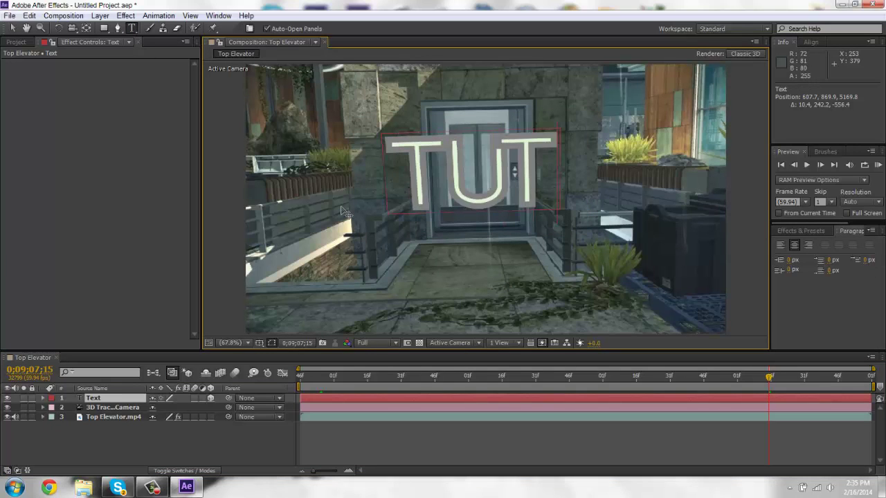
{"action": "type", "text": "ORIAL"}
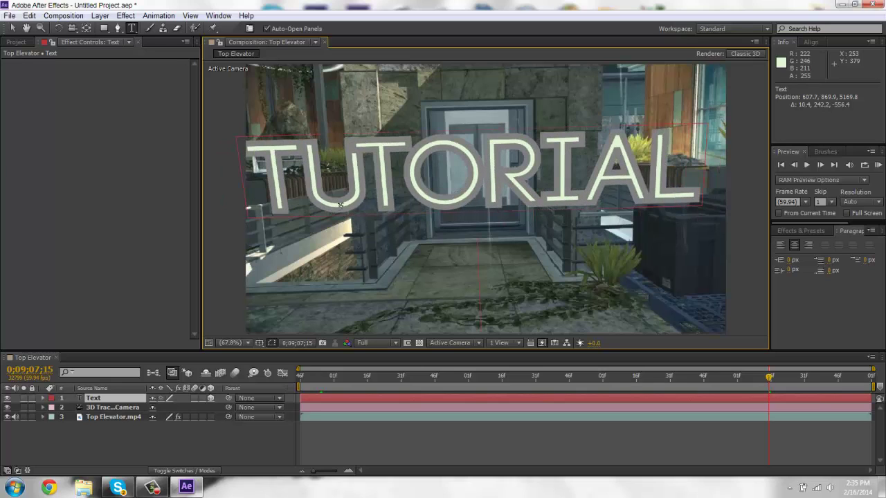
{"action": "key", "text": "Return"}
{"action": "type", "text": "BY"}
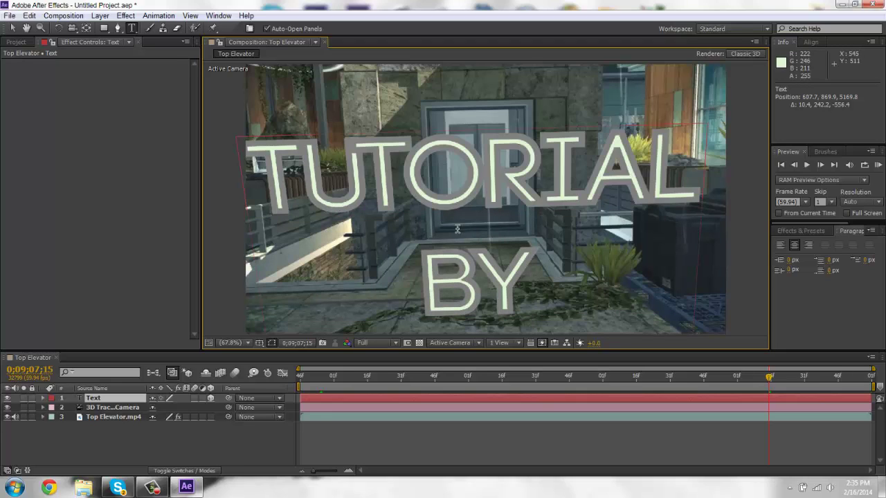
{"action": "left_click", "coordinate": [339, 378]}
{"action": "left_click_drag", "start_coordinate": [336, 377], "coordinate": [300, 377]}
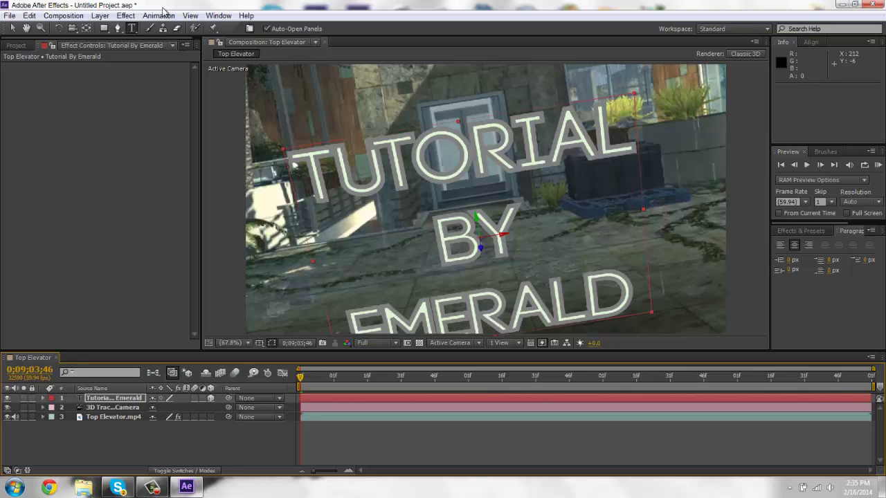
Add a black 1280×720 comp-size solid named Element.
{"action": "left_click", "coordinate": [104, 16]}
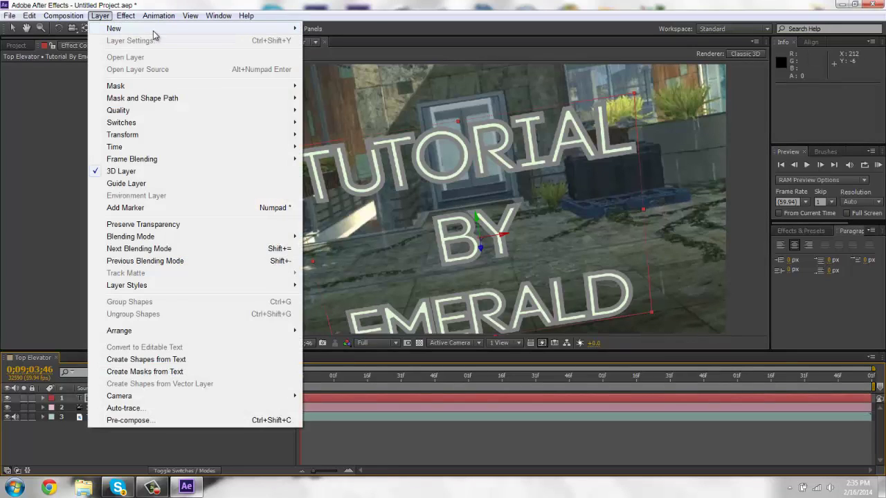
{"action": "mouse_move", "coordinate": [158, 28]}
{"action": "left_click", "coordinate": [339, 41]}
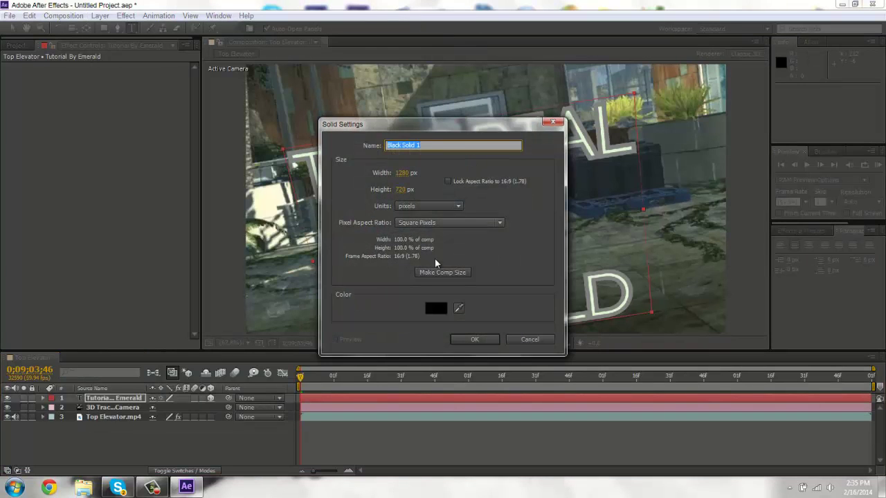
{"action": "left_click", "coordinate": [456, 273]}
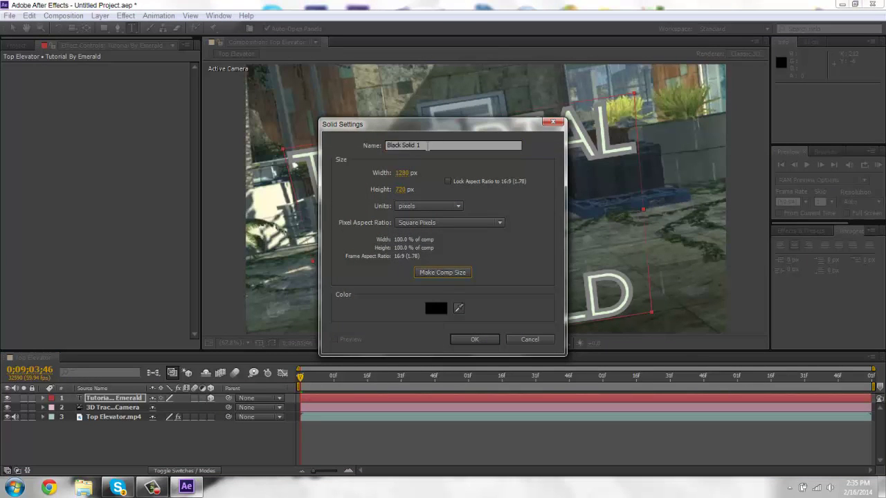
{"action": "triple_click", "coordinate": [423, 145]}
{"action": "type", "text": "Element"}
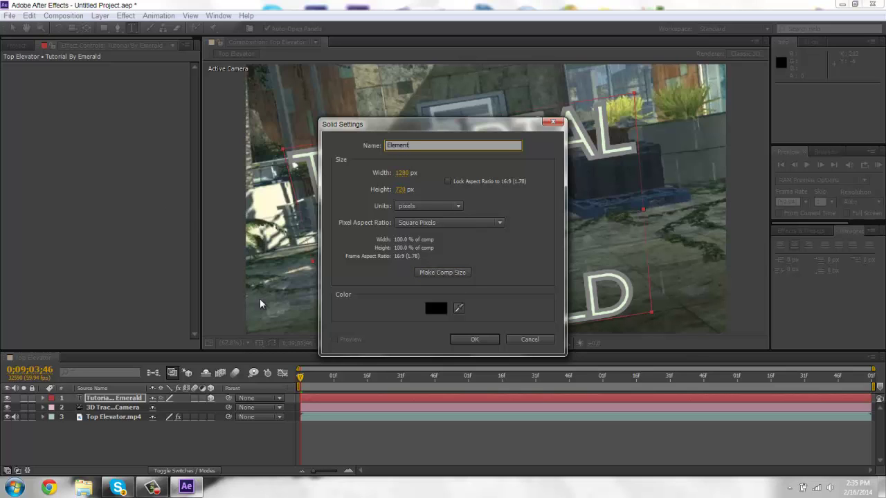
{"action": "left_click", "coordinate": [470, 339]}
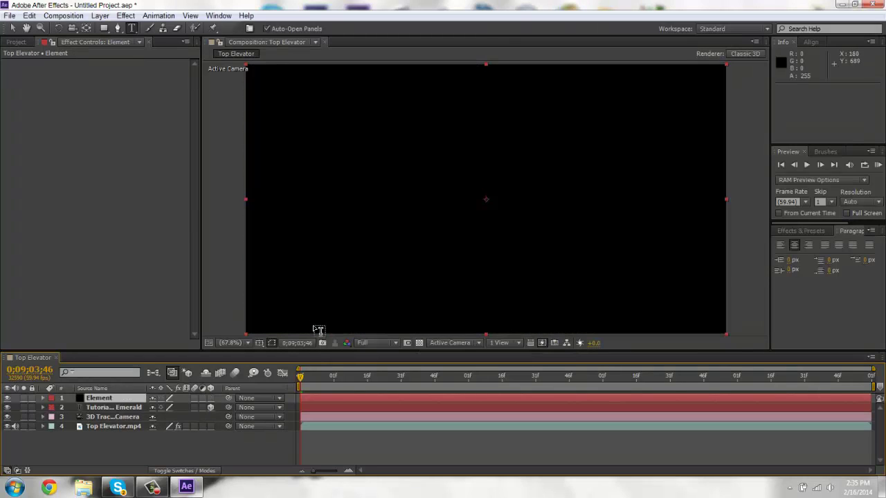
Apply the Element effect to the solid and set Path Layer 1 to Tutorial By Emerald.
{"action": "left_click", "coordinate": [125, 16]}
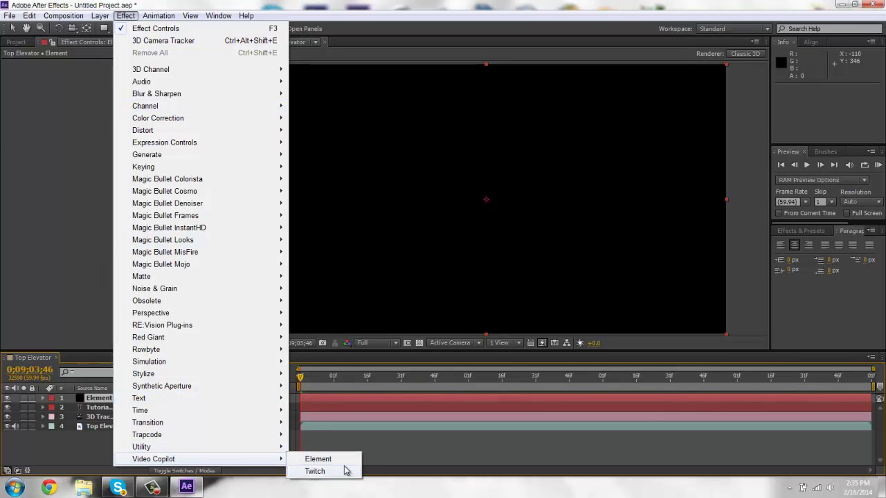
{"action": "left_click", "coordinate": [346, 461]}
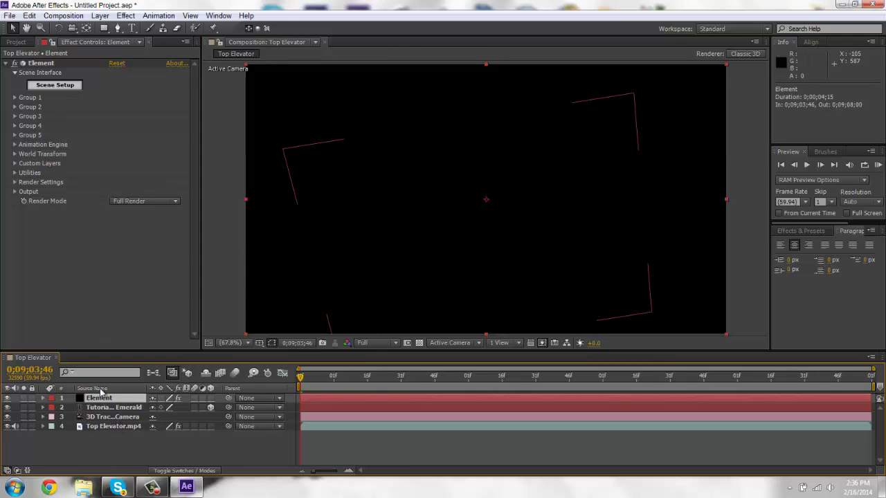
{"action": "left_click", "coordinate": [15, 164]}
{"action": "left_click", "coordinate": [24, 173]}
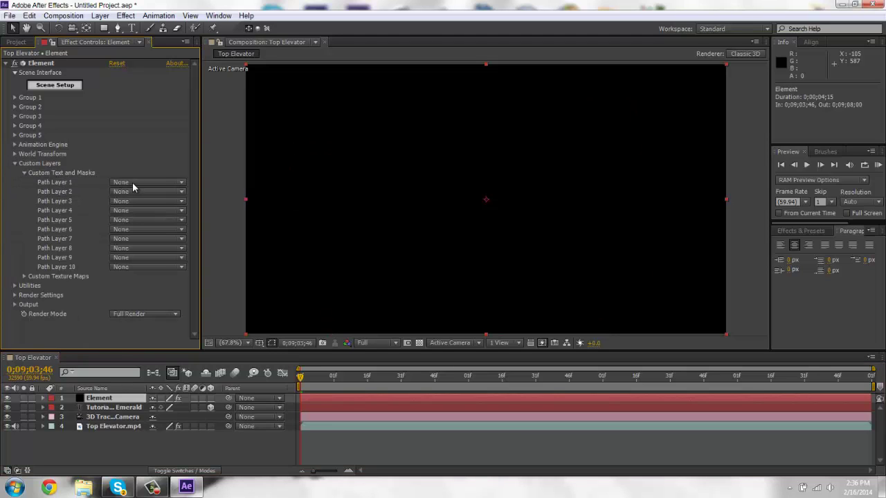
{"action": "left_click", "coordinate": [133, 183]}
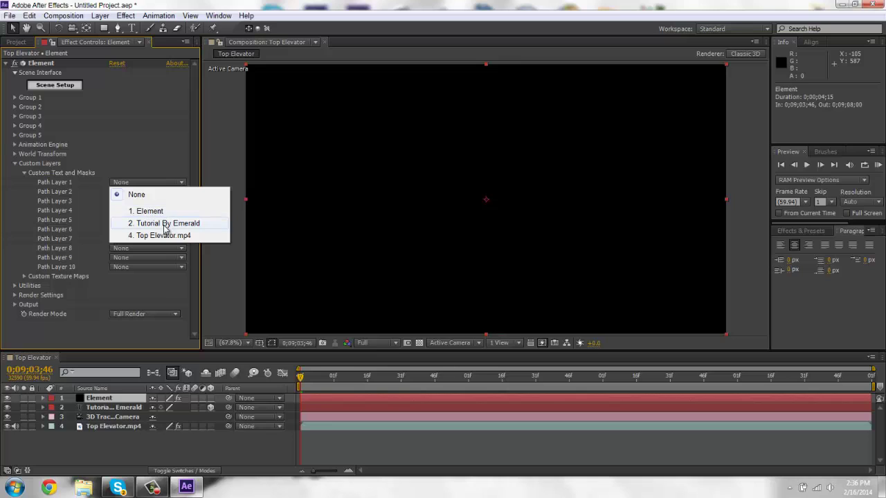
{"action": "left_click", "coordinate": [165, 224]}
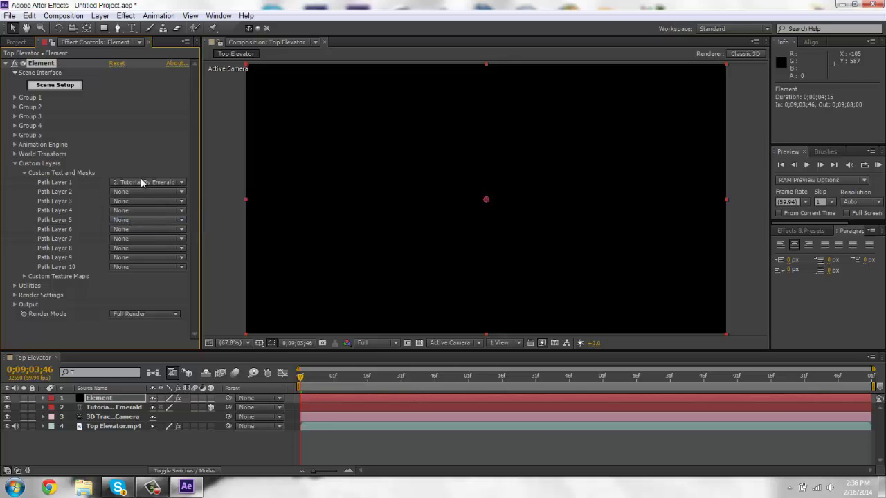
Leave Custom Texture Map Layer 1 at None and collapse the texture map settings.
{"action": "left_click", "coordinate": [25, 173]}
{"action": "left_click", "coordinate": [24, 183]}
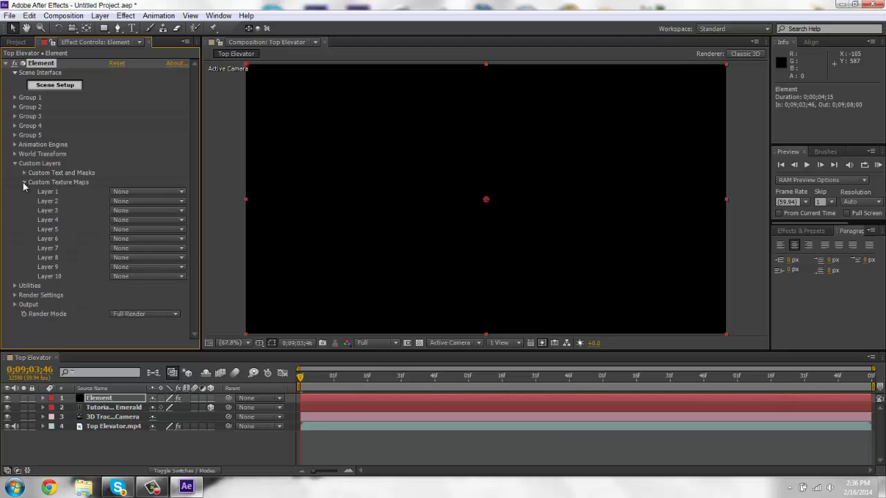
{"action": "left_click", "coordinate": [116, 193]}
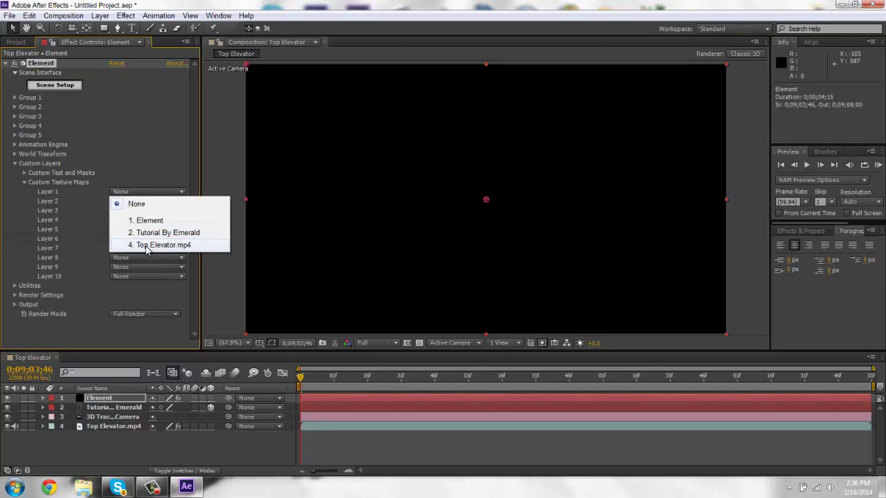
{"action": "left_click", "coordinate": [26, 184]}
{"action": "left_click", "coordinate": [25, 183]}
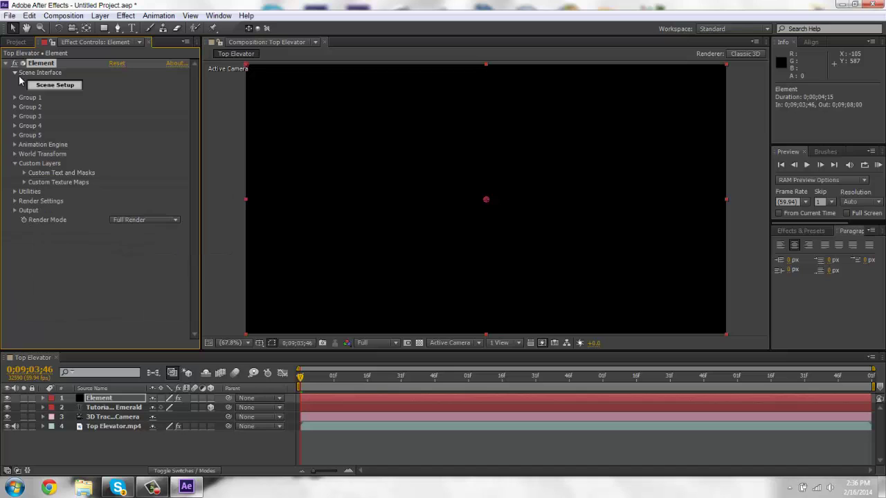
In Element's Scene Setup, extrude the TUTORIAL BY EMERALD text into 3D.
{"action": "left_click", "coordinate": [65, 87]}
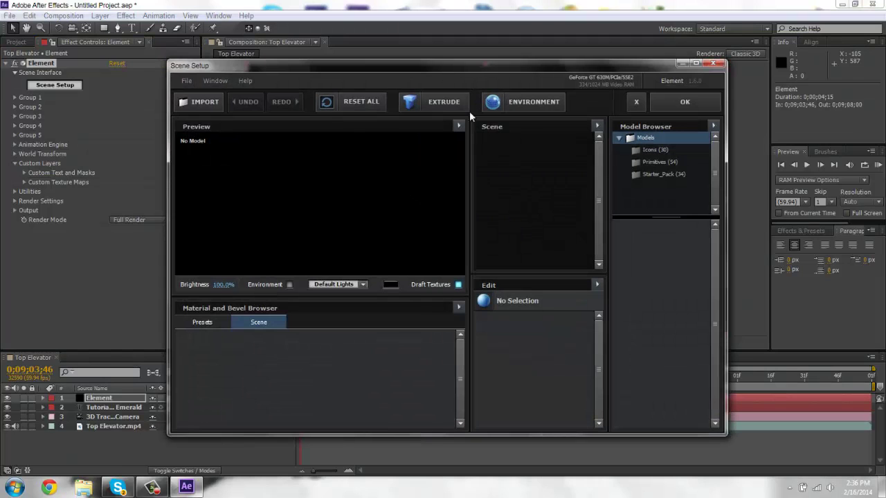
{"action": "left_click", "coordinate": [437, 103]}
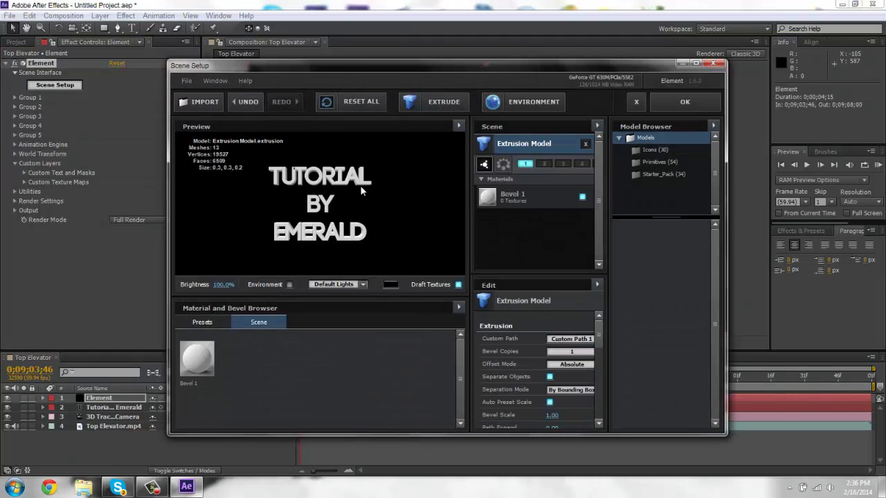
{"action": "mouse_move", "coordinate": [361, 185]}
{"action": "left_mouse_down"}
{"action": "mouse_move", "coordinate": [344, 234]}
{"action": "mouse_move", "coordinate": [382, 182]}
{"action": "mouse_move", "coordinate": [353, 218]}
{"action": "mouse_move", "coordinate": [384, 195]}
{"action": "mouse_move", "coordinate": [360, 198]}
{"action": "mouse_move", "coordinate": [363, 220]}
{"action": "mouse_move", "coordinate": [369, 195]}
{"action": "mouse_move", "coordinate": [401, 201]}
{"action": "mouse_move", "coordinate": [369, 214]}
{"action": "mouse_move", "coordinate": [346, 202]}
{"action": "mouse_move", "coordinate": [369, 216]}
{"action": "mouse_move", "coordinate": [356, 171]}
{"action": "mouse_move", "coordinate": [372, 223]}
{"action": "mouse_move", "coordinate": [347, 182]}
{"action": "mouse_move", "coordinate": [365, 197]}
{"action": "mouse_move", "coordinate": [385, 162]}
{"action": "mouse_move", "coordinate": [360, 186]}
{"action": "left_mouse_up"}
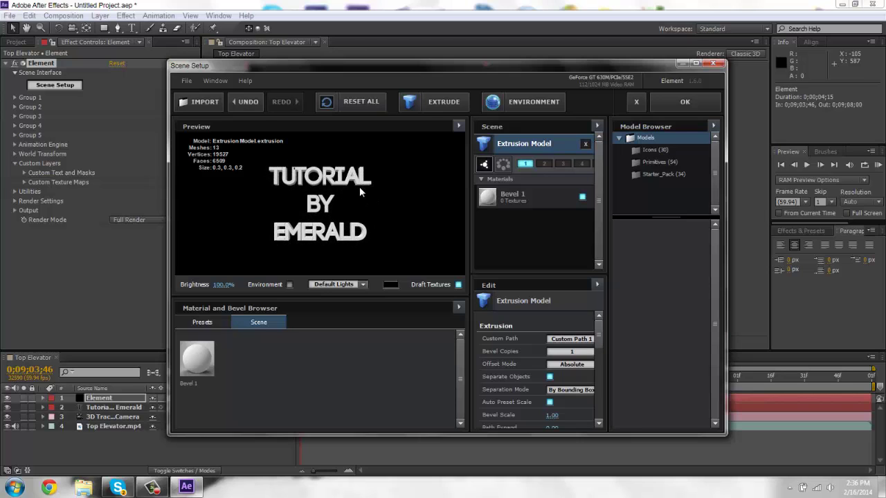
Apply the White_Shiny preset material to the extruded text.
{"action": "left_click", "coordinate": [203, 322]}
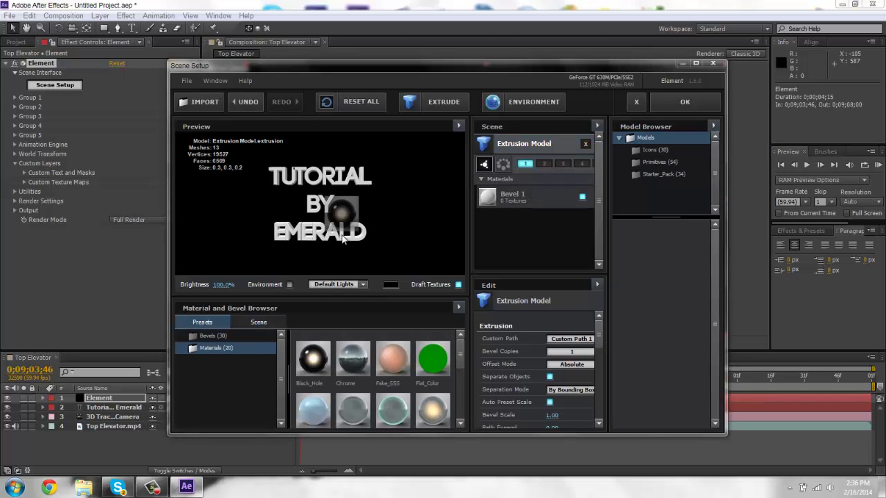
{"action": "left_click", "coordinate": [319, 372]}
{"action": "left_click_drag", "start_coordinate": [354, 195], "coordinate": [374, 190]}
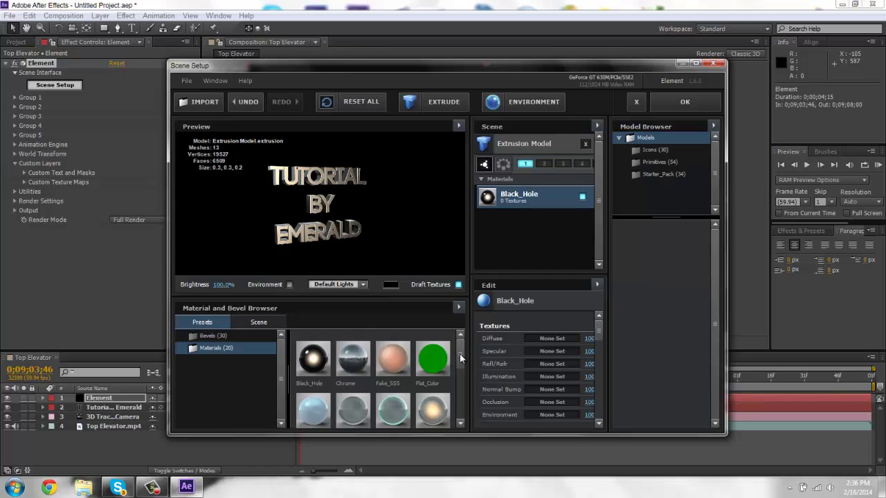
{"action": "left_click_drag", "start_coordinate": [460, 354], "coordinate": [448, 414]}
{"action": "left_click", "coordinate": [424, 391]}
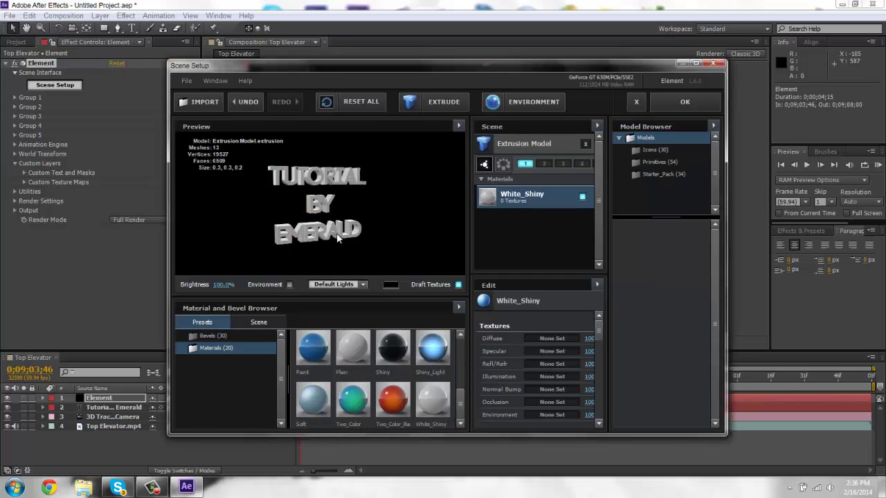
{"action": "left_click_drag", "start_coordinate": [599, 323], "coordinate": [599, 346]}
Set the diffuse colour to red FF0000 and apply the scene setup.
{"action": "left_click", "coordinate": [555, 345]}
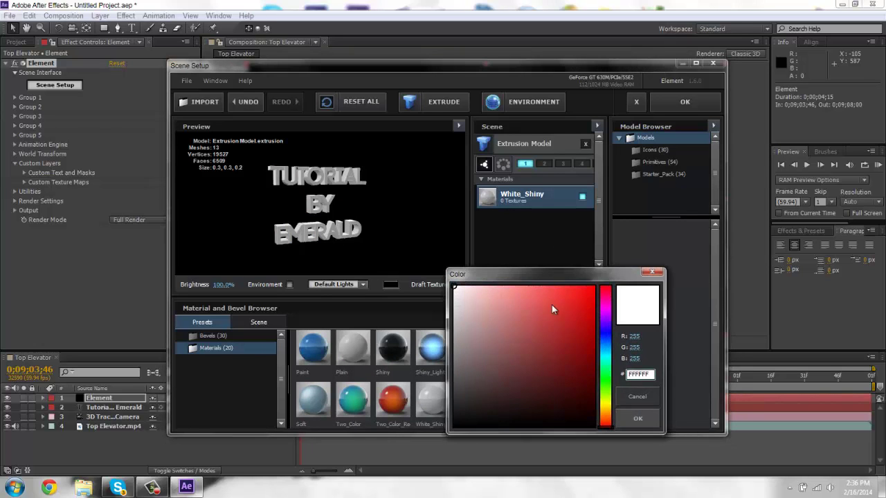
{"action": "left_click_drag", "start_coordinate": [559, 298], "coordinate": [611, 263]}
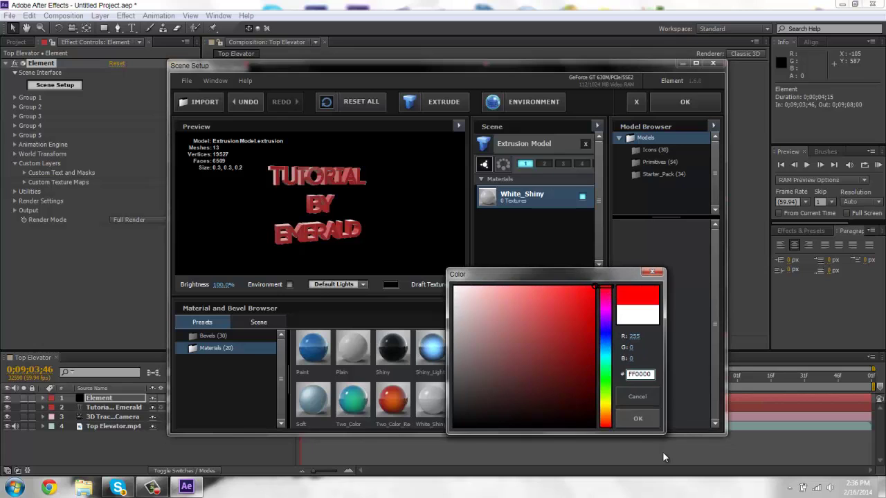
{"action": "left_click", "coordinate": [644, 421]}
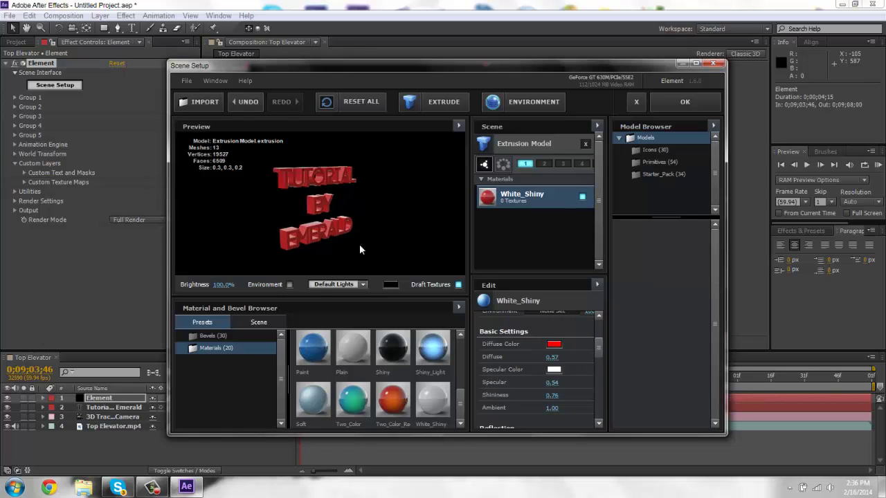
{"action": "left_click_drag", "start_coordinate": [356, 248], "coordinate": [448, 153]}
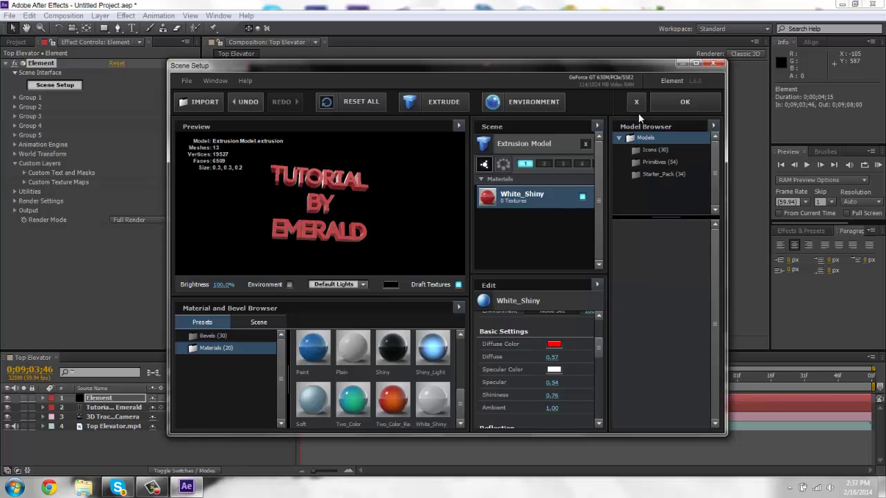
{"action": "left_click", "coordinate": [660, 108]}
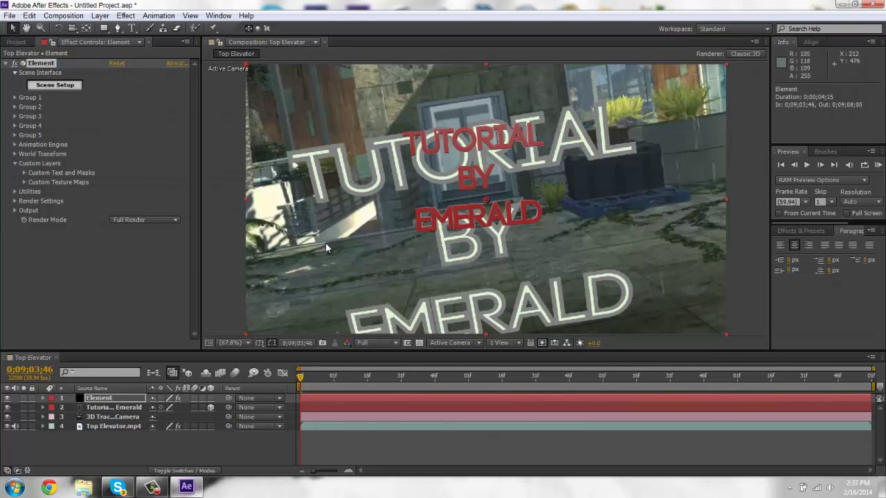
Hide the flat white text layer and expand Group 1's Particle Replicator settings.
{"action": "left_click", "coordinate": [7, 407]}
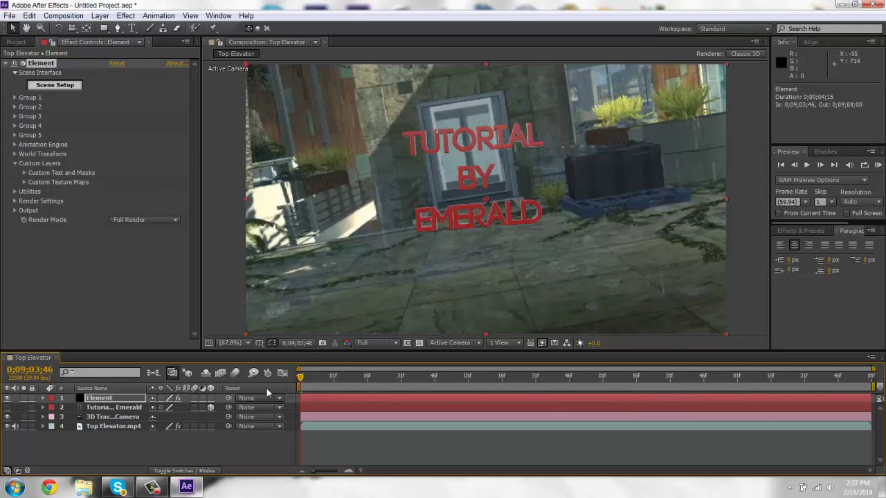
{"action": "left_click_drag", "start_coordinate": [326, 382], "coordinate": [668, 385]}
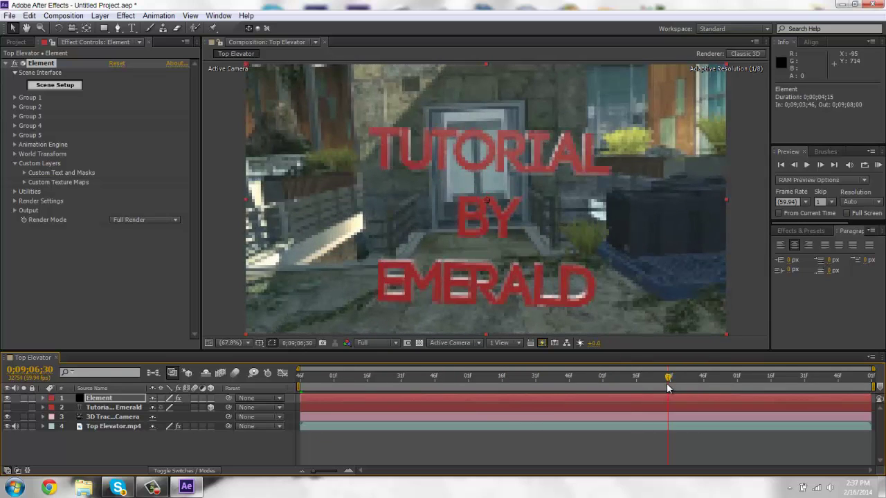
{"action": "left_click", "coordinate": [15, 98]}
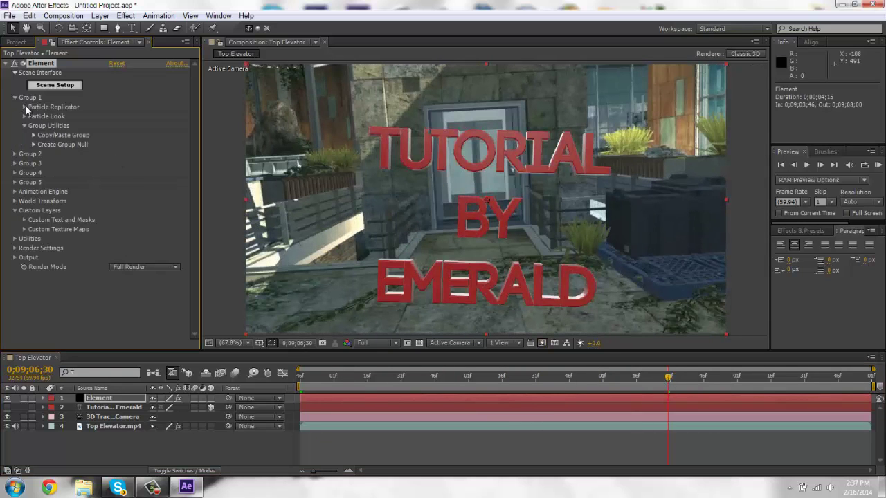
{"action": "left_click", "coordinate": [25, 107]}
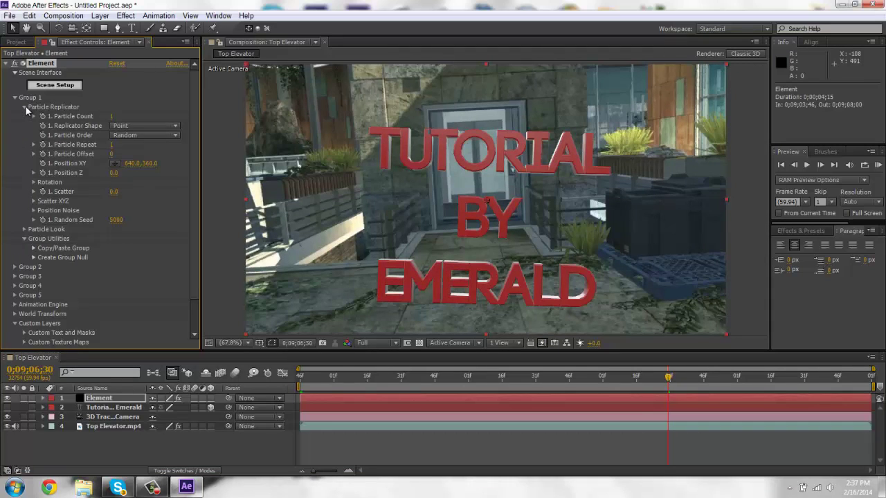
Set Group 1 Position Z to -420 and Position XY to 636, 278.
{"action": "left_click_drag", "start_coordinate": [110, 117], "coordinate": [179, 128]}
{"action": "key", "text": "ctrl+z"}
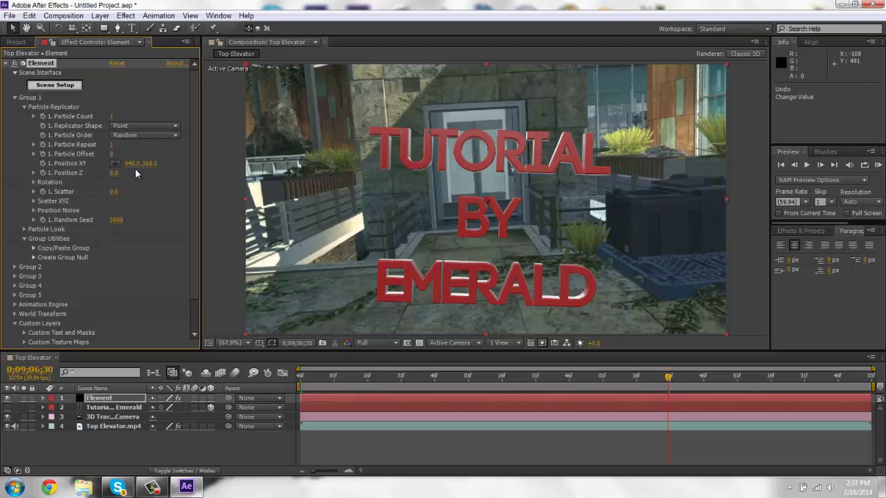
{"action": "left_click_drag", "start_coordinate": [110, 174], "coordinate": [92, 178]}
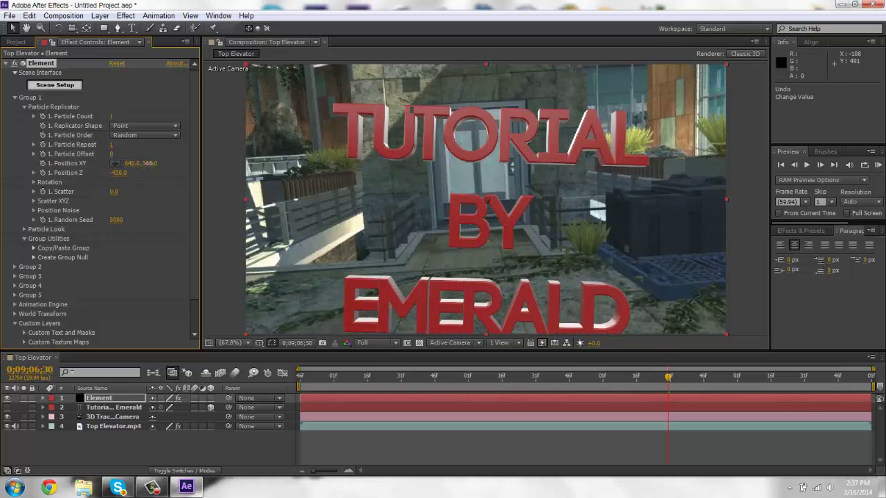
{"action": "left_click_drag", "start_coordinate": [148, 164], "coordinate": [100, 170]}
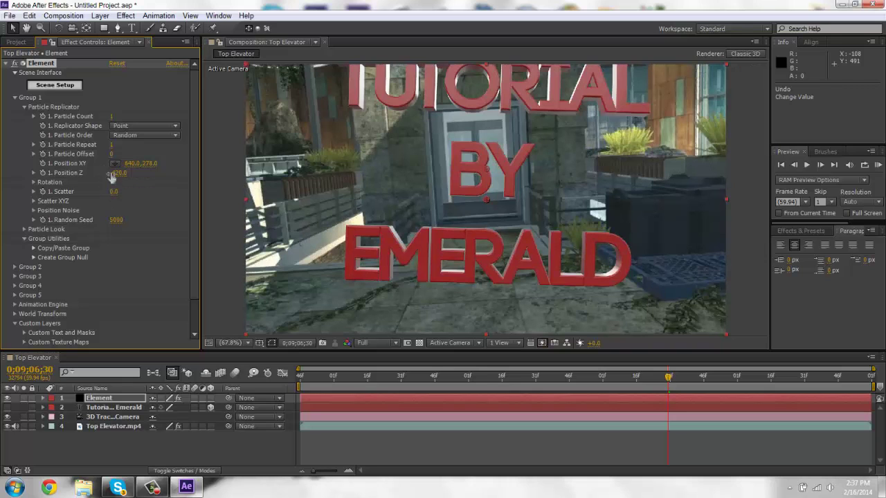
{"action": "mouse_move", "coordinate": [131, 163]}
{"action": "left_mouse_down"}
{"action": "mouse_move", "coordinate": [152, 165]}
{"action": "mouse_move", "coordinate": [126, 172]}
{"action": "left_mouse_up"}
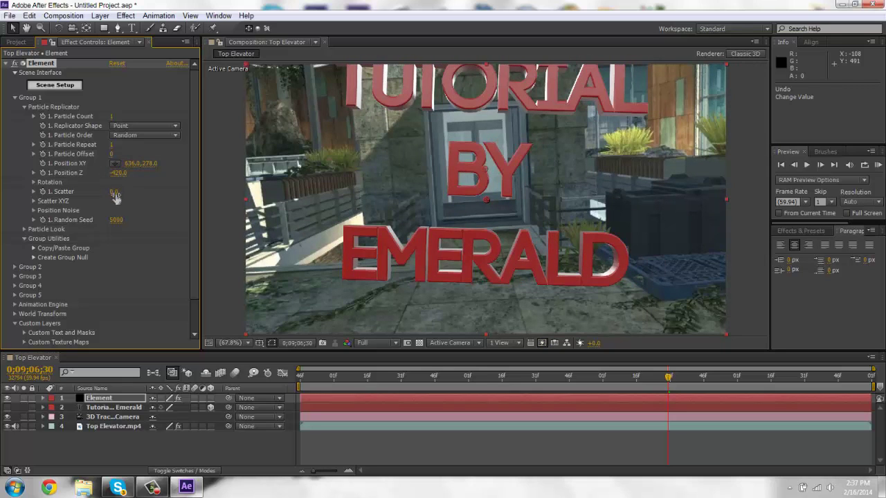
Set Group 1's Particle Size to 10.05 and Particle Size Random to 29.0%.
{"action": "left_click", "coordinate": [24, 107]}
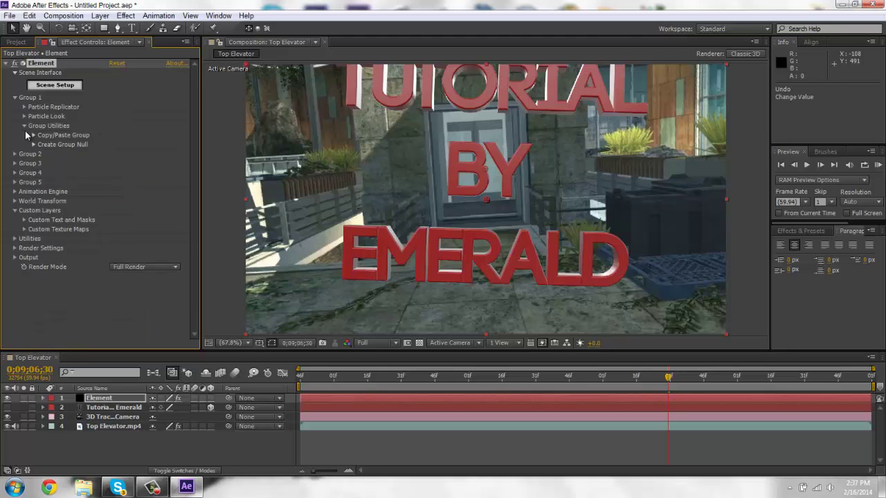
{"action": "left_click", "coordinate": [24, 116]}
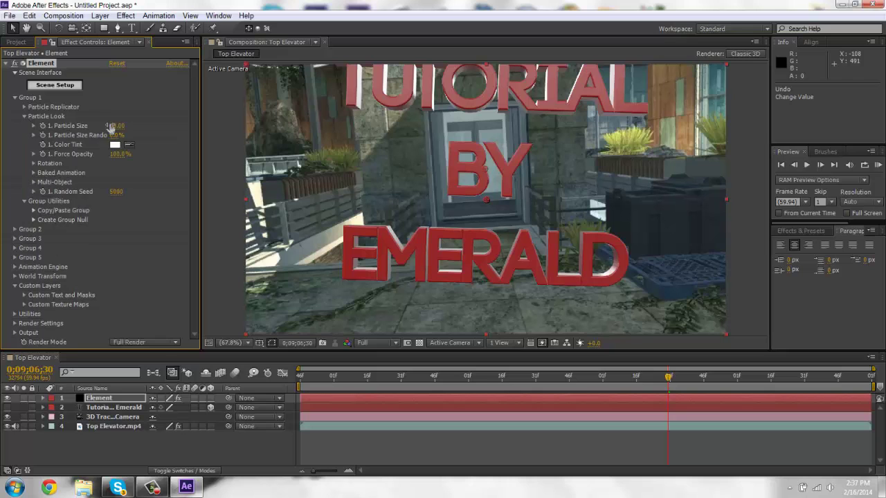
{"action": "left_click_drag", "start_coordinate": [140, 128], "coordinate": [120, 128]}
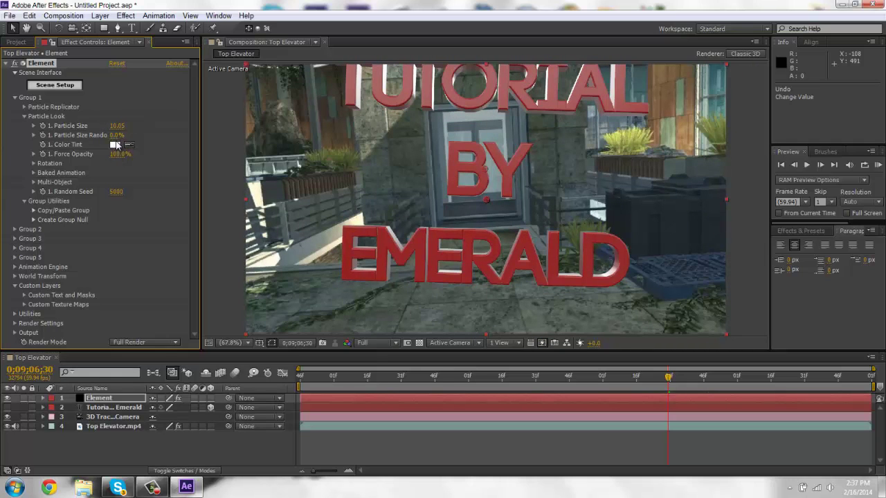
{"action": "left_click_drag", "start_coordinate": [117, 136], "coordinate": [142, 146]}
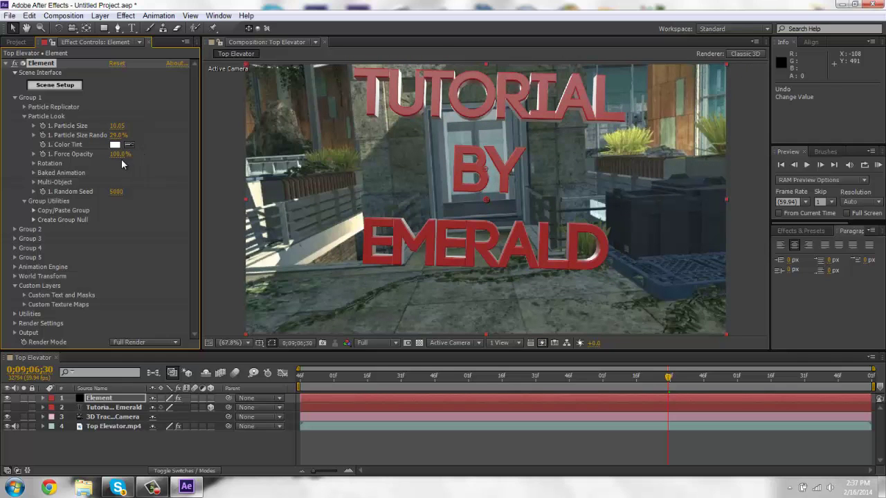
Adjust the title's X and Y Rotation under Particle Look, bringing Y Rotation to 0x+358.0°.
{"action": "left_click", "coordinate": [34, 163]}
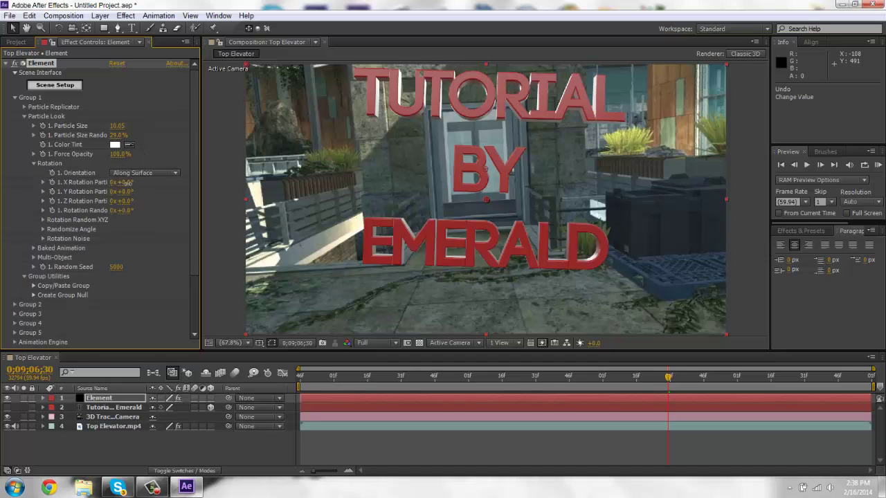
{"action": "left_click_drag", "start_coordinate": [125, 183], "coordinate": [158, 194]}
{"action": "left_click_drag", "start_coordinate": [372, 377], "coordinate": [540, 398]}
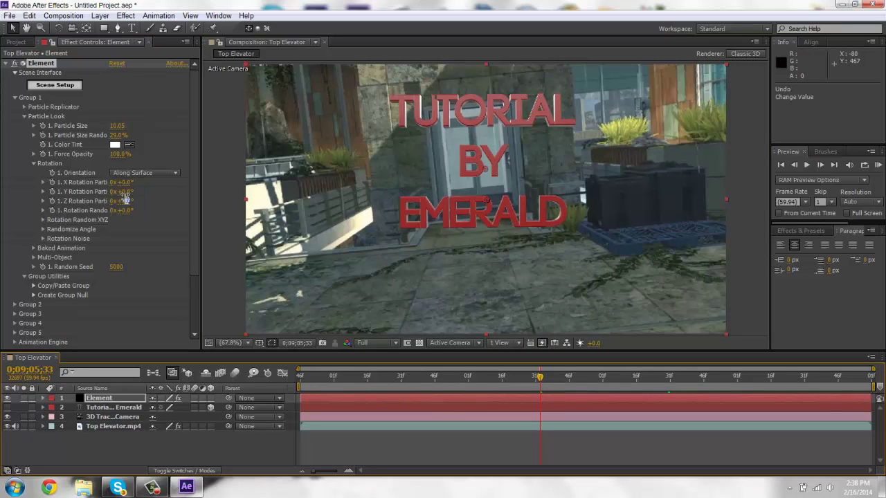
{"action": "left_click_drag", "start_coordinate": [123, 192], "coordinate": [367, 229]}
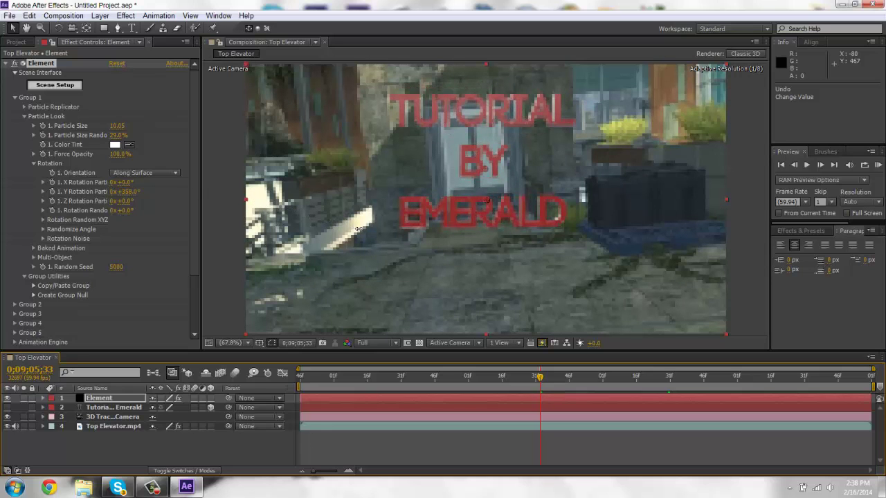
{"action": "left_click", "coordinate": [369, 378]}
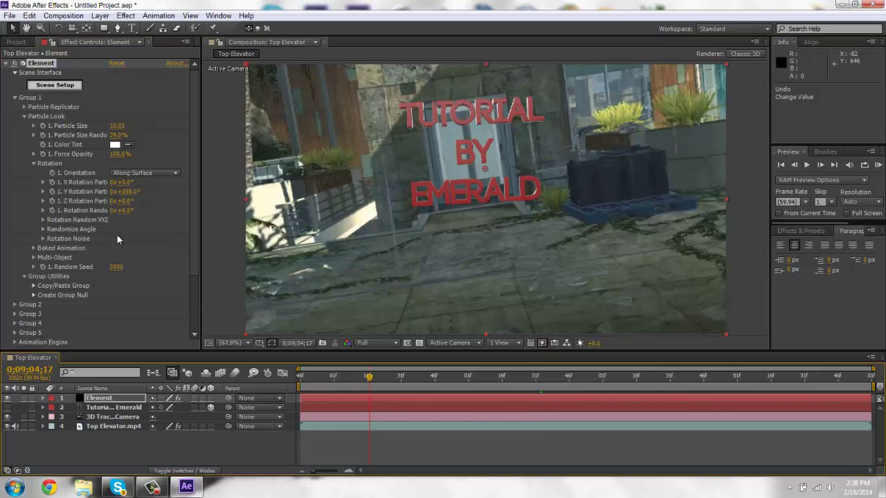
Try a keyframed Y Rotation animation, preview it, then undo the keyframing.
{"action": "left_click", "coordinate": [51, 191]}
{"action": "left_click_drag", "start_coordinate": [369, 400], "coordinate": [667, 430]}
{"action": "left_click_drag", "start_coordinate": [129, 192], "coordinate": [4, 193]}
{"action": "left_click_drag", "start_coordinate": [403, 379], "coordinate": [643, 394]}
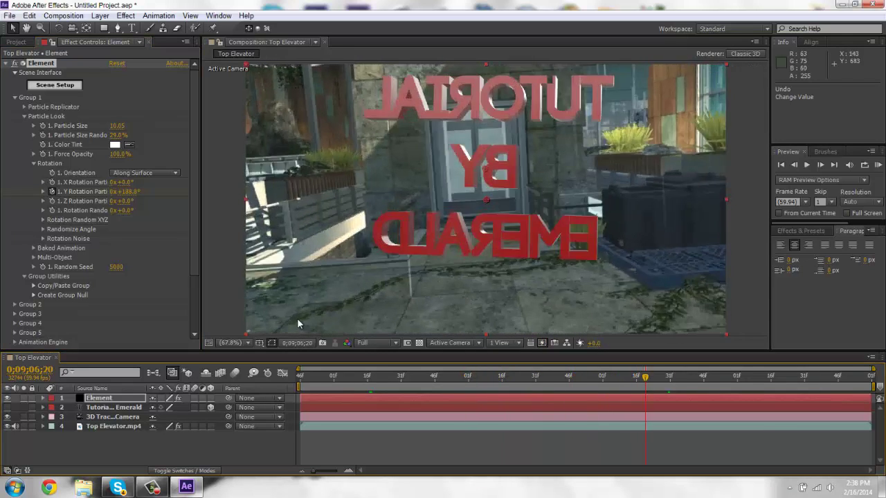
{"action": "key", "text": "ctrl+z"}
{"action": "key", "text": "ctrl+z"}
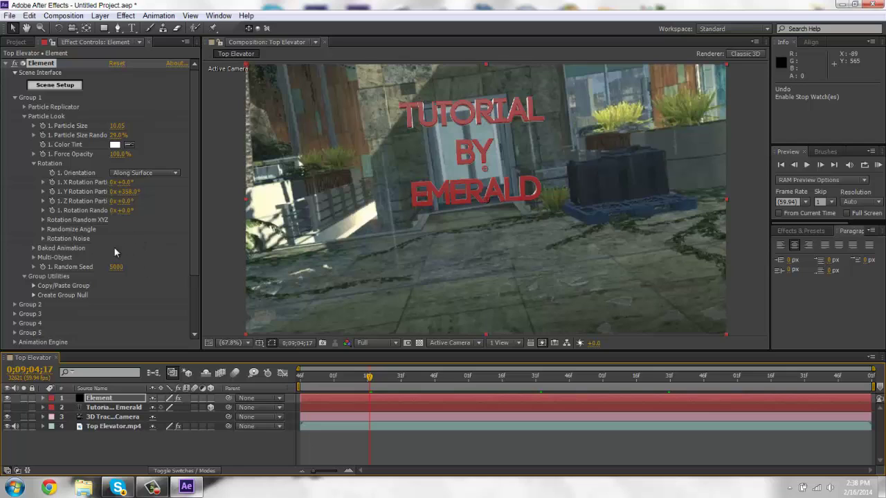
Enable Multi-Object on the Element text, then try and undo a per-letter X rotation.
{"action": "left_click", "coordinate": [34, 257]}
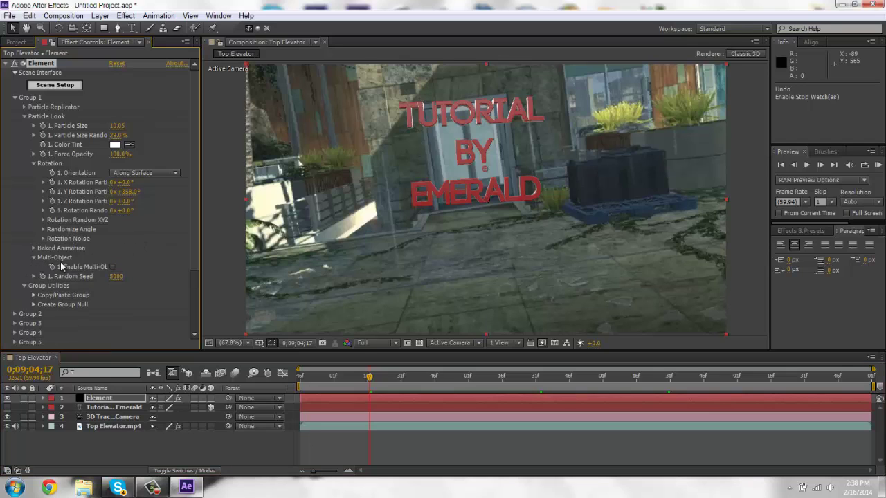
{"action": "left_click", "coordinate": [113, 267]}
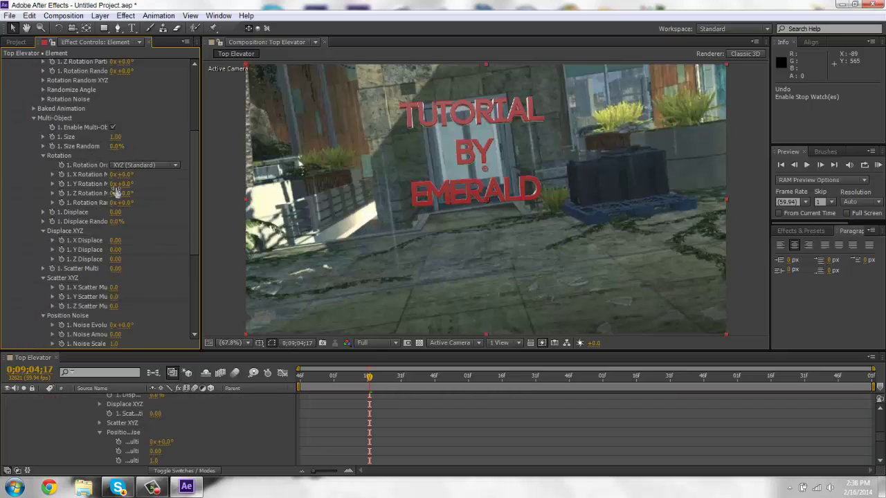
{"action": "left_click_drag", "start_coordinate": [123, 175], "coordinate": [192, 180]}
{"action": "key", "text": "ctrl+z"}
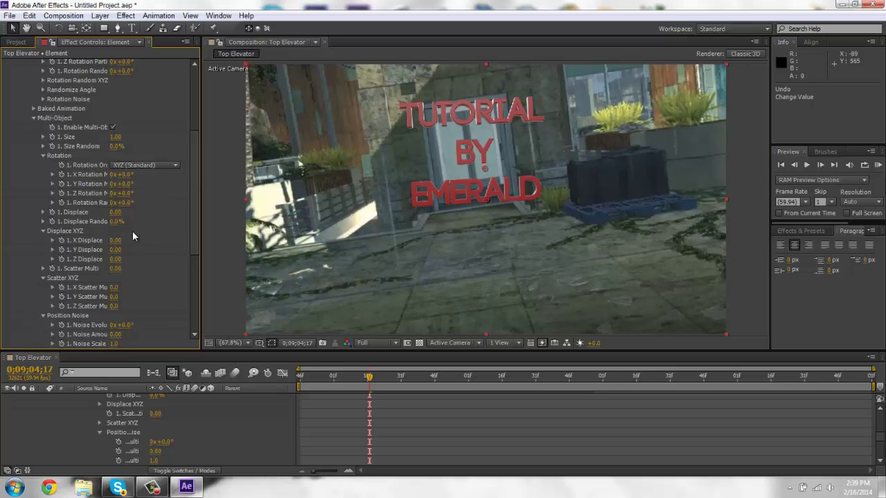
Set Displace to 0.02 to spread the letters, undoing the trial XYZ and random displacements.
{"action": "left_click_drag", "start_coordinate": [114, 244], "coordinate": [138, 261]}
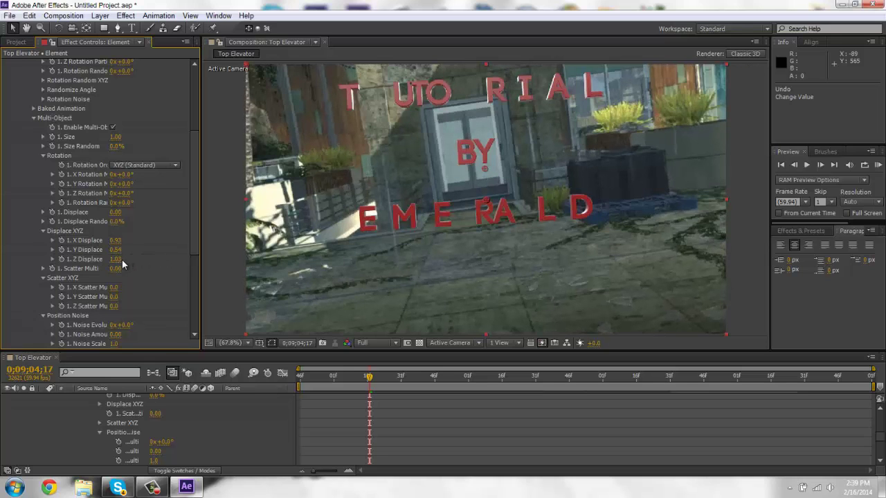
{"action": "left_click_drag", "start_coordinate": [118, 257], "coordinate": [133, 258]}
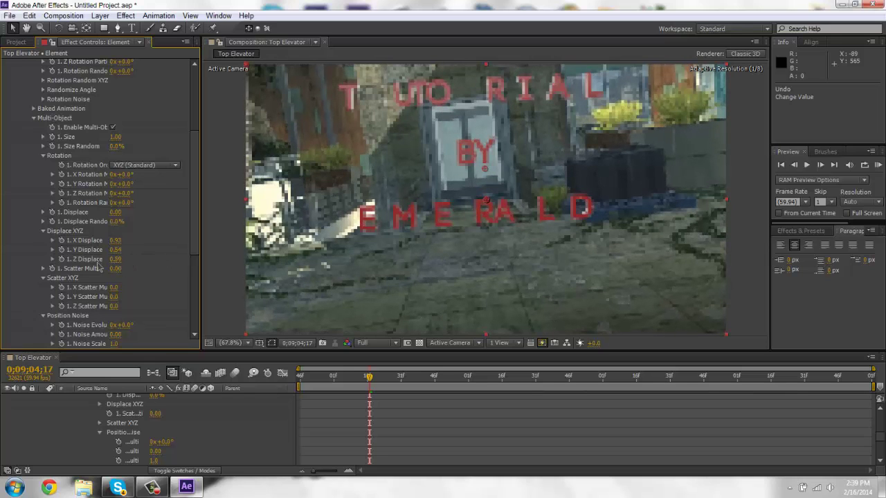
{"action": "key", "text": "ctrl+z"}
{"action": "key", "text": "ctrl+z"}
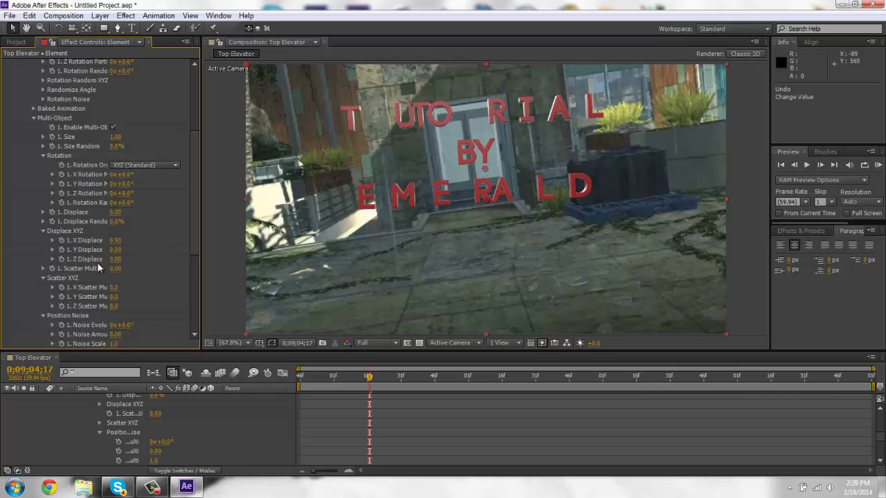
{"action": "key", "text": "ctrl+z"}
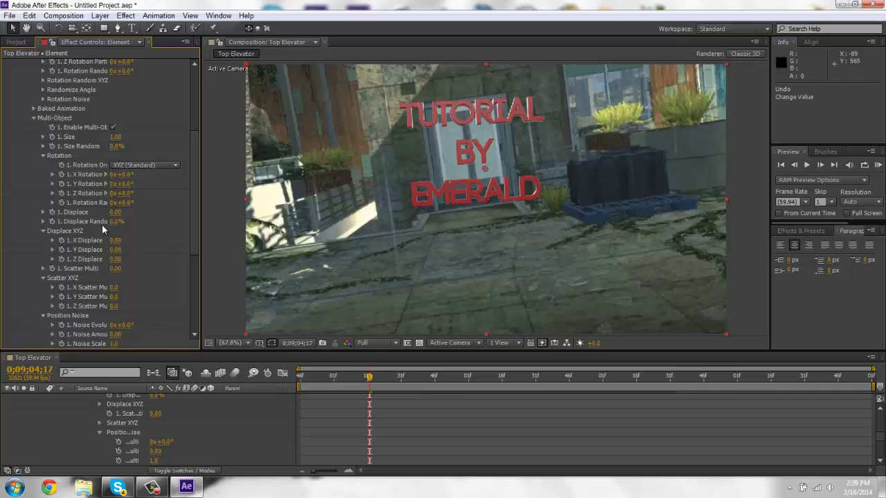
{"action": "mouse_move", "coordinate": [115, 217]}
{"action": "left_mouse_down"}
{"action": "mouse_move", "coordinate": [186, 219]}
{"action": "mouse_move", "coordinate": [149, 221]}
{"action": "left_mouse_up"}
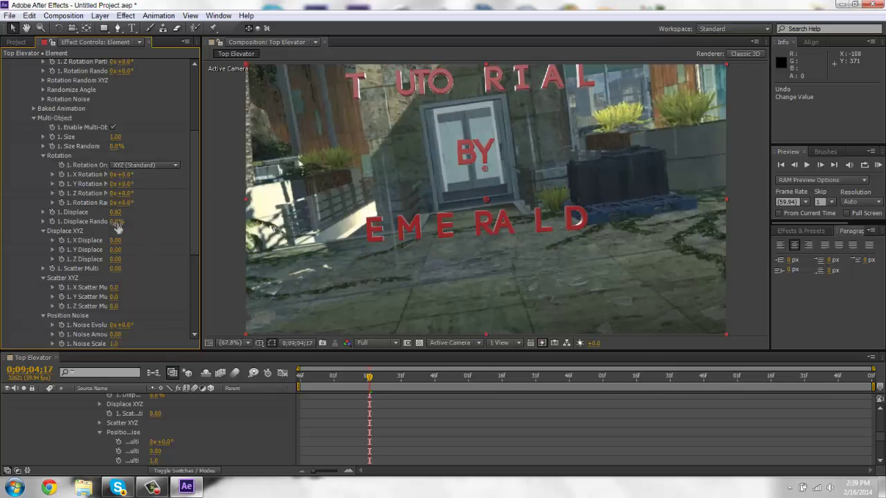
{"action": "left_click_drag", "start_coordinate": [115, 222], "coordinate": [272, 209]}
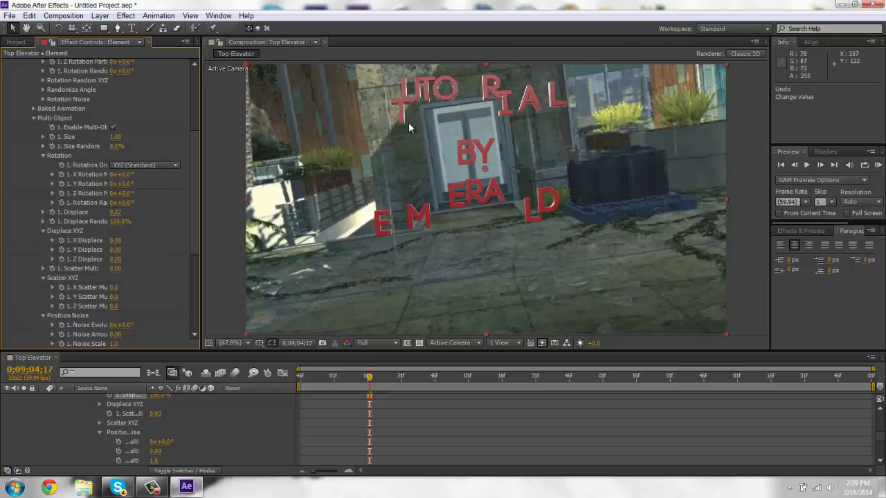
{"action": "key", "text": "ctrl+z"}
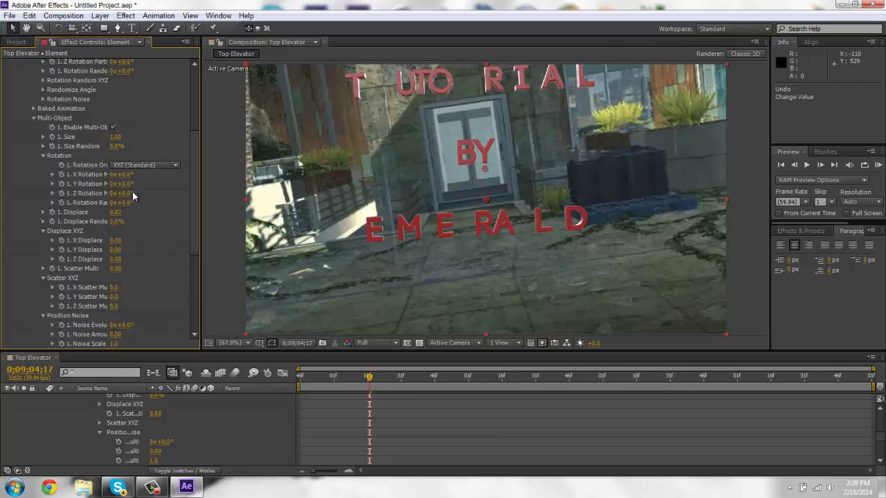
Collapse the Displace XYZ, multi-object rotation and Multi-Object groups.
{"action": "left_click", "coordinate": [42, 230]}
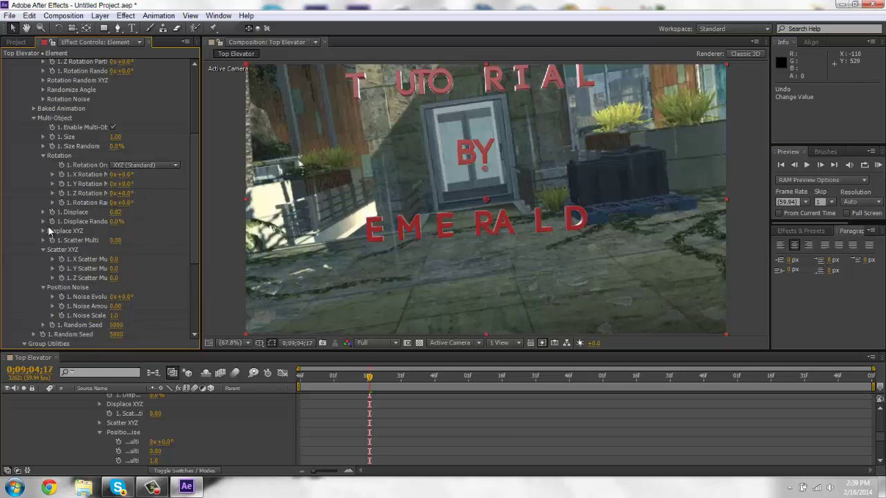
{"action": "left_click", "coordinate": [42, 155]}
{"action": "left_click", "coordinate": [33, 118]}
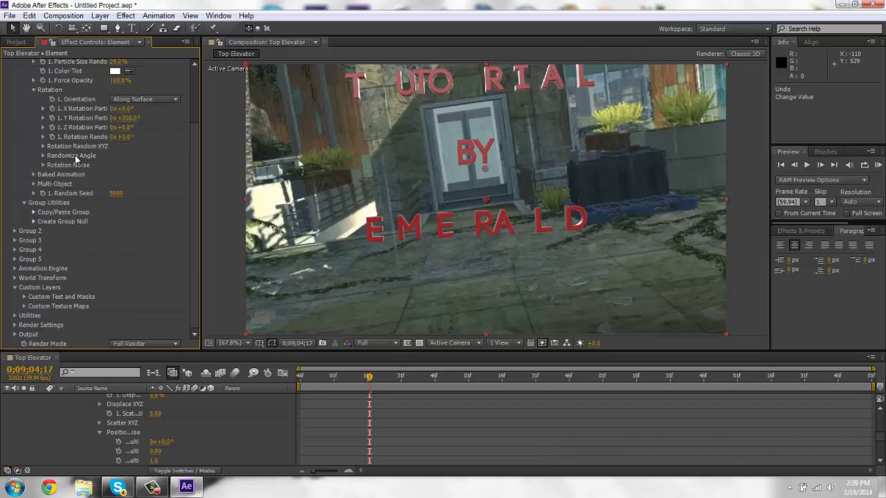
{"action": "scroll", "coordinate": [76, 260], "scroll_direction": "up", "scroll_amount": 3}
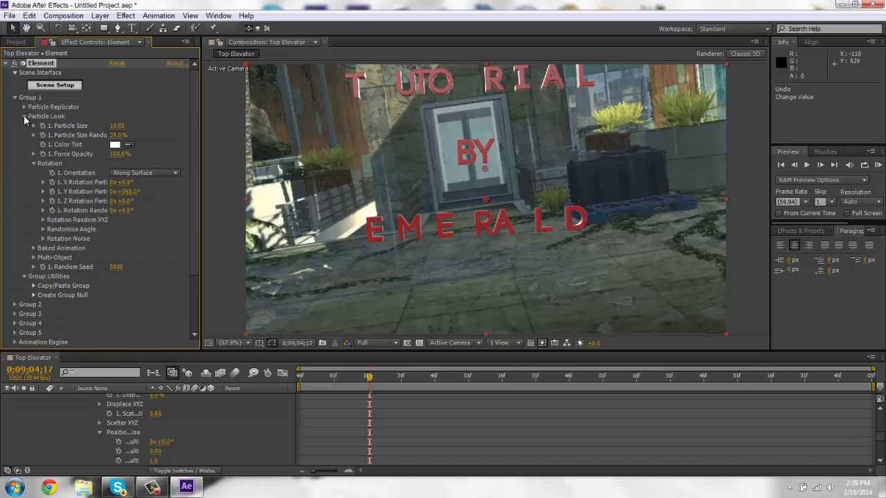
Collapse Particle Look, Group 1 and the Element layer's timeline properties.
{"action": "left_click", "coordinate": [23, 116]}
{"action": "left_click", "coordinate": [15, 98]}
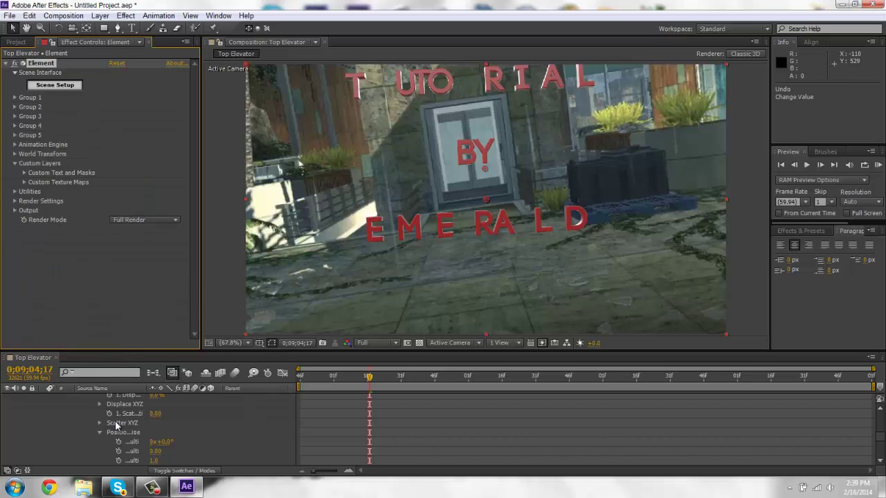
{"action": "scroll", "coordinate": [115, 421], "scroll_direction": "up", "scroll_amount": 5}
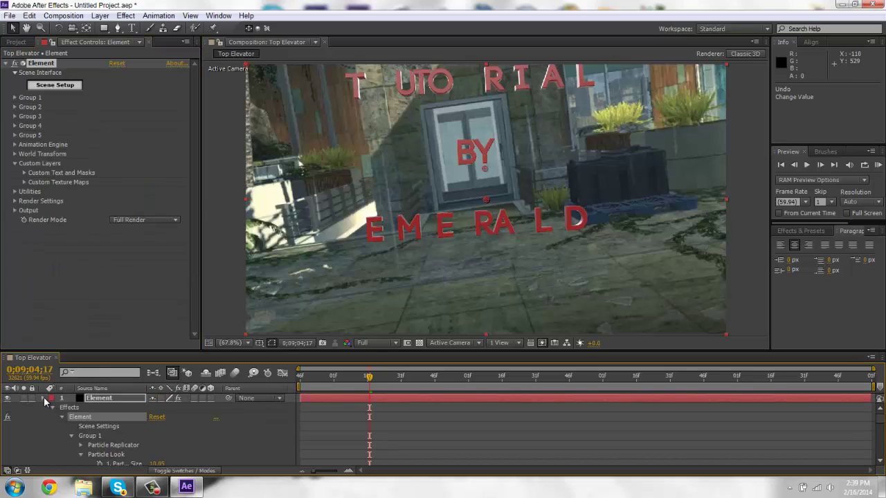
{"action": "left_click", "coordinate": [44, 400]}
Duplicate the Top Elevator.mp4 layer and rename the copy Environment.
{"action": "left_click", "coordinate": [113, 427]}
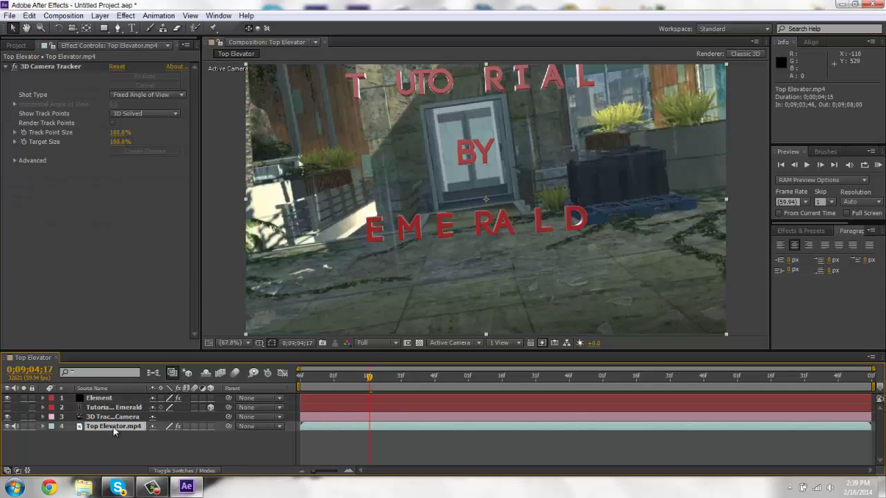
{"action": "key", "text": "ctrl+d"}
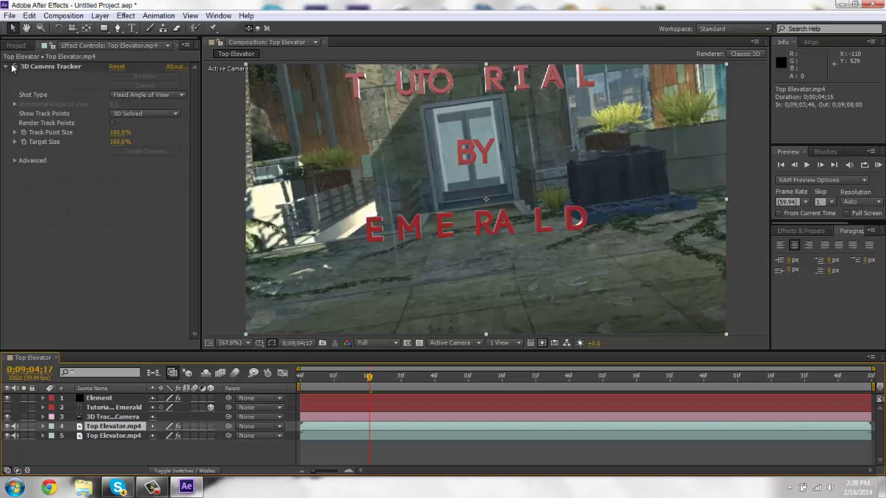
{"action": "right_click", "coordinate": [131, 426]}
{"action": "left_click", "coordinate": [153, 416]}
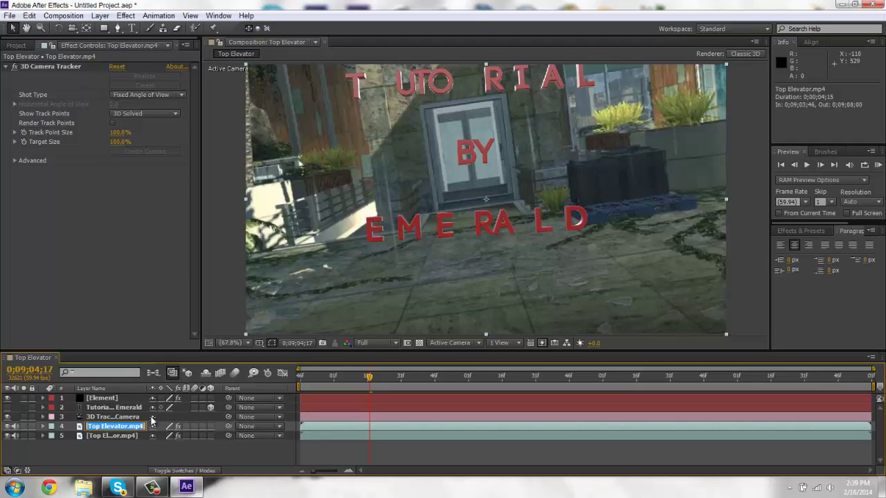
{"action": "type", "text": "Environment"}
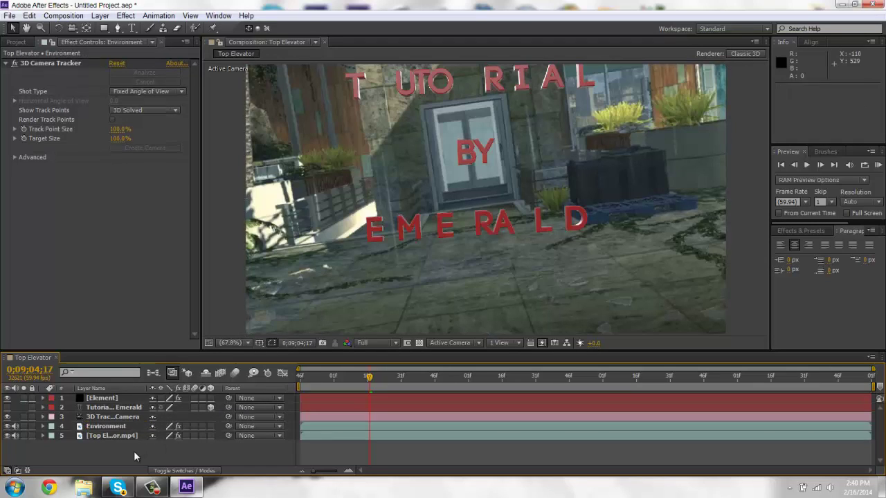
Set the Element text's Custom Texture Maps Layer 1 to the Environment layer.
{"action": "left_click", "coordinate": [17, 42]}
{"action": "left_click", "coordinate": [46, 43]}
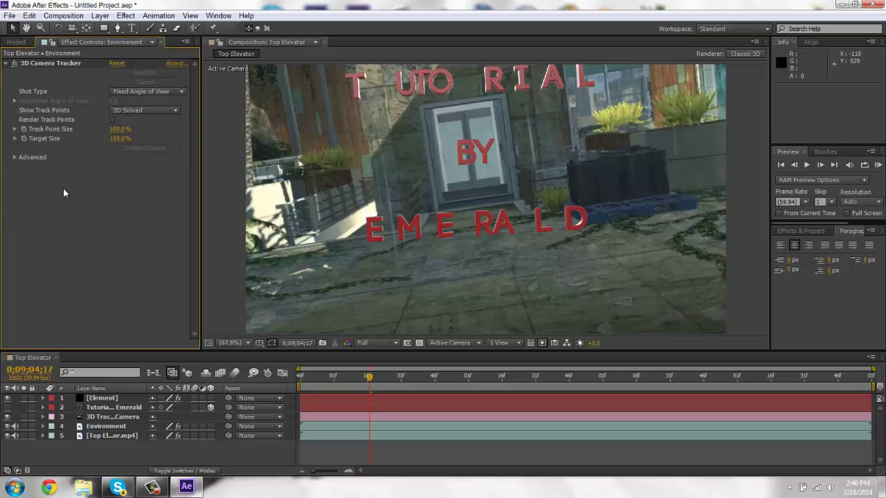
{"action": "left_click", "coordinate": [111, 399]}
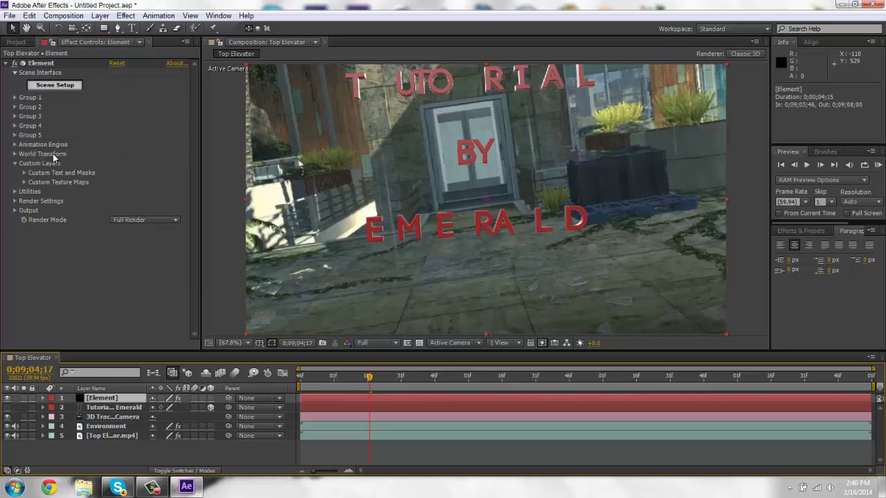
{"action": "left_click", "coordinate": [23, 187]}
{"action": "left_click", "coordinate": [25, 182]}
{"action": "left_click", "coordinate": [152, 191]}
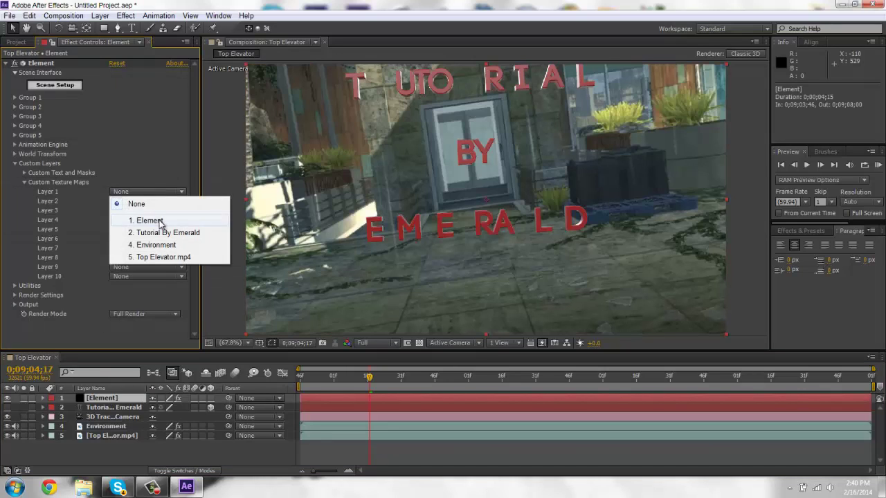
{"action": "left_click", "coordinate": [156, 245]}
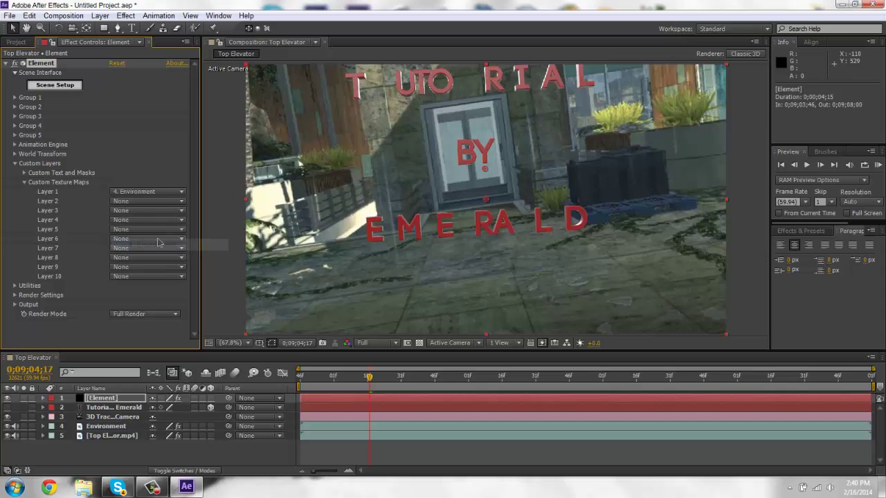
In Element's Scene Setup, make Custom Layer 1 the environment map.
{"action": "left_click", "coordinate": [65, 85]}
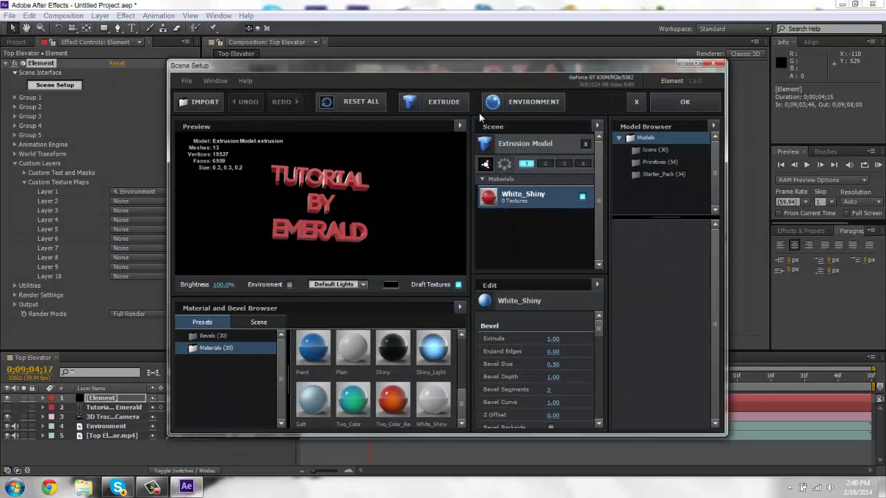
{"action": "left_click", "coordinate": [497, 106]}
{"action": "left_click", "coordinate": [445, 202]}
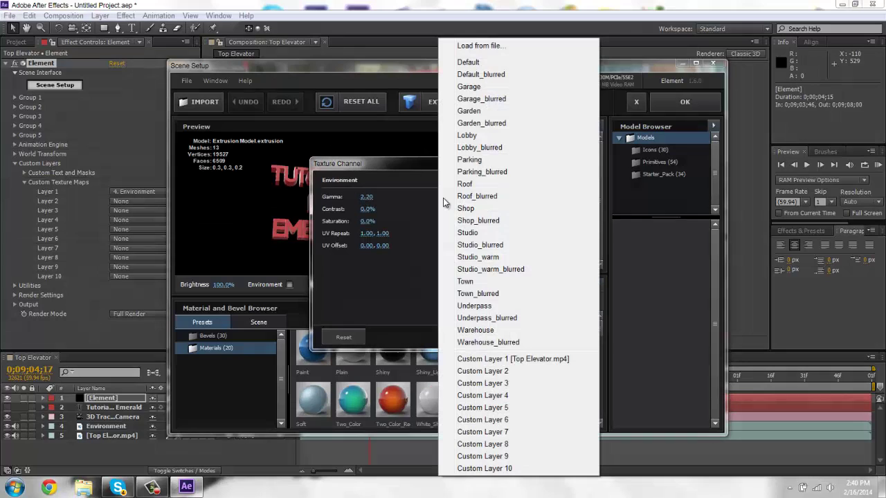
{"action": "left_click", "coordinate": [496, 360]}
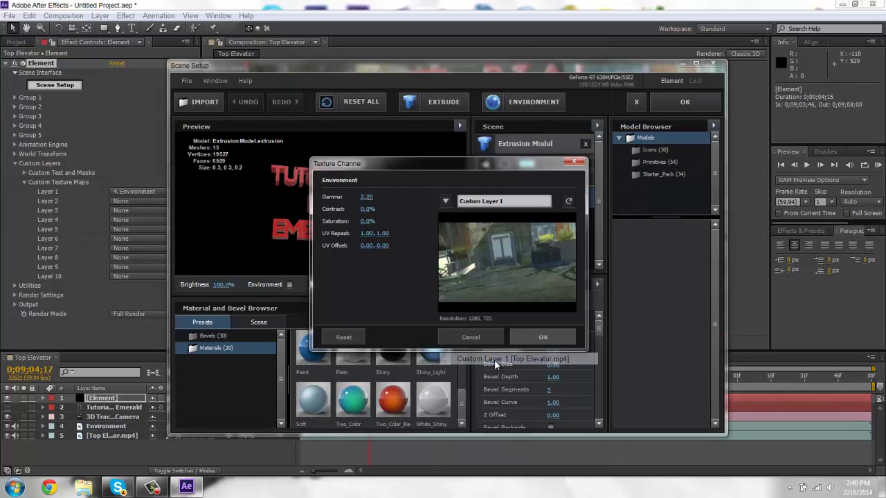
{"action": "left_click", "coordinate": [540, 337]}
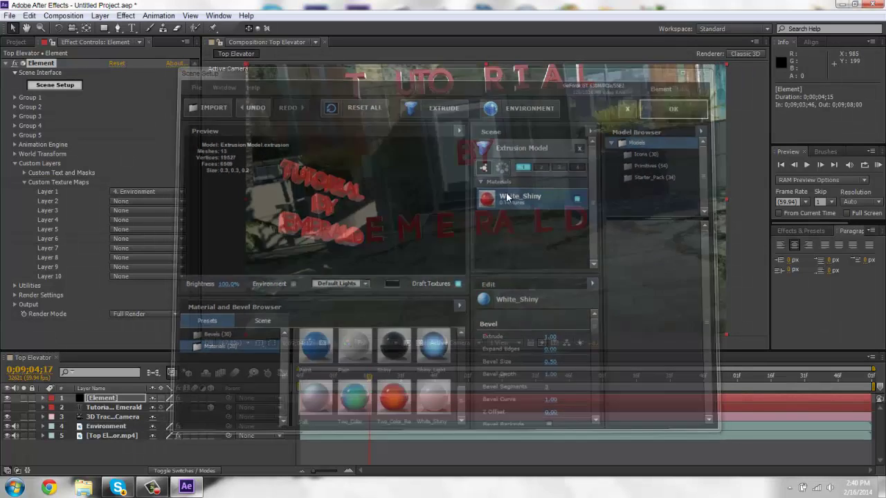
Apply the Scene Setup, check a later frame, and expand Element's Render Settings.
{"action": "left_click", "coordinate": [682, 104]}
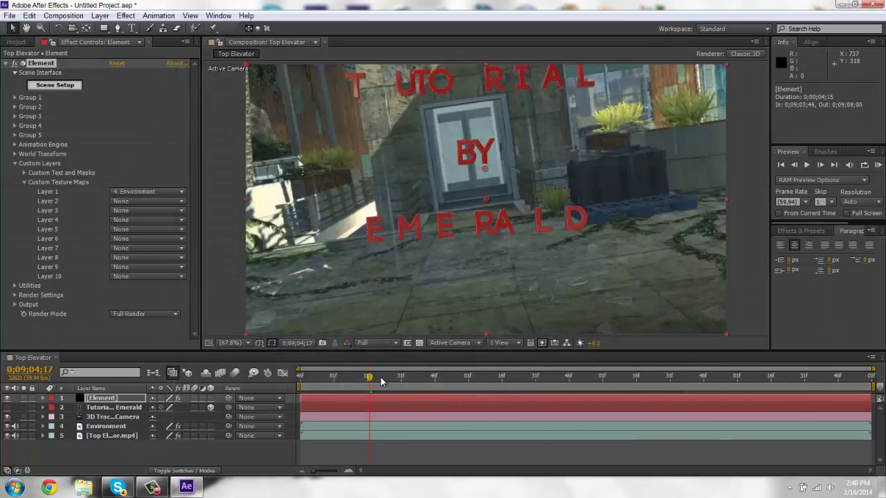
{"action": "left_click_drag", "start_coordinate": [380, 381], "coordinate": [544, 364]}
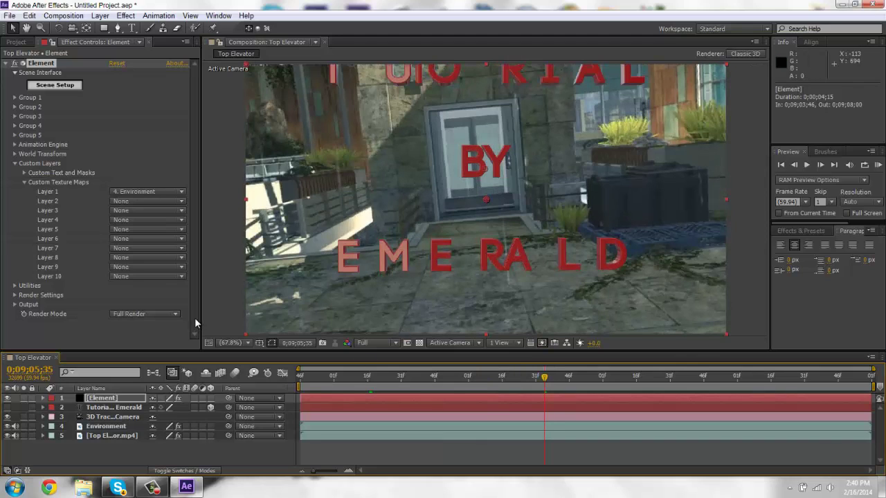
{"action": "left_click", "coordinate": [14, 165]}
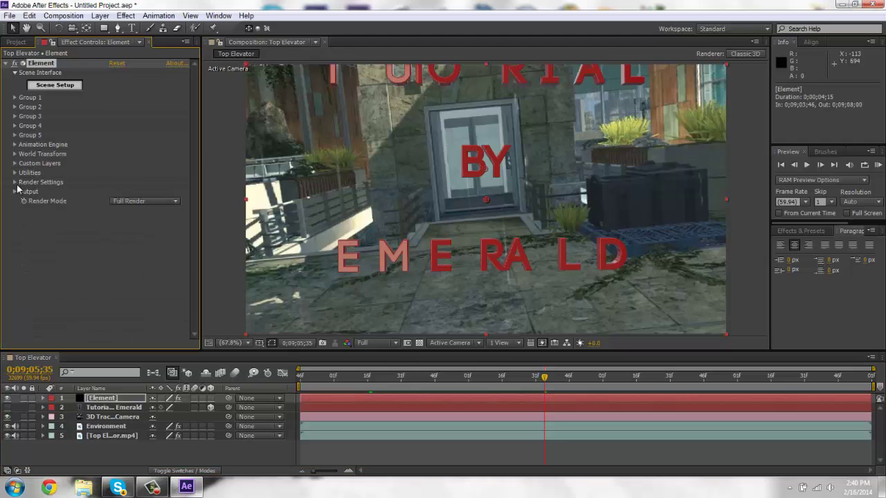
{"action": "left_click", "coordinate": [13, 187]}
{"action": "left_click", "coordinate": [14, 182]}
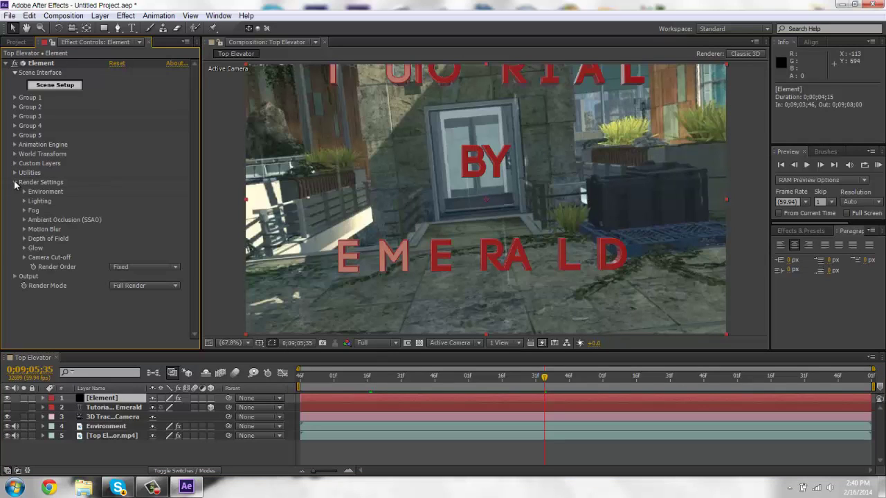
{"action": "left_click", "coordinate": [15, 182]}
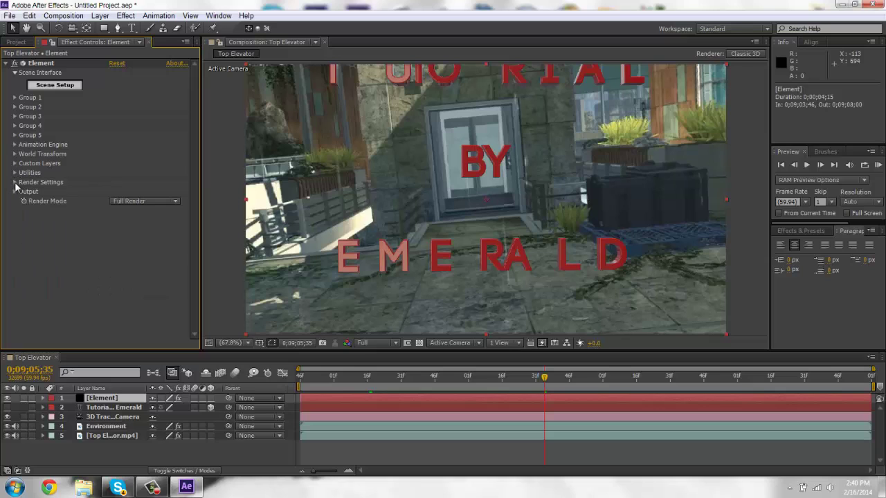
{"action": "left_click", "coordinate": [15, 182]}
Set Add Lighting to the Dramatic preset in the lighting settings.
{"action": "left_click", "coordinate": [24, 210]}
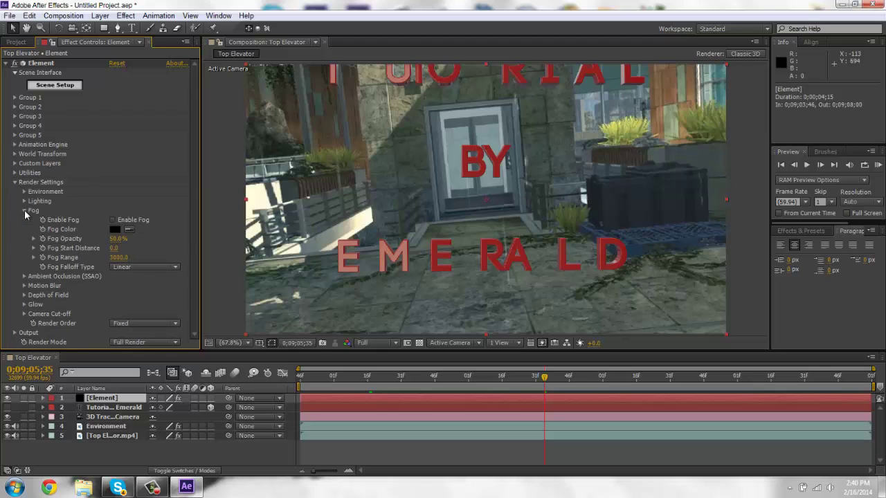
{"action": "left_click", "coordinate": [112, 220]}
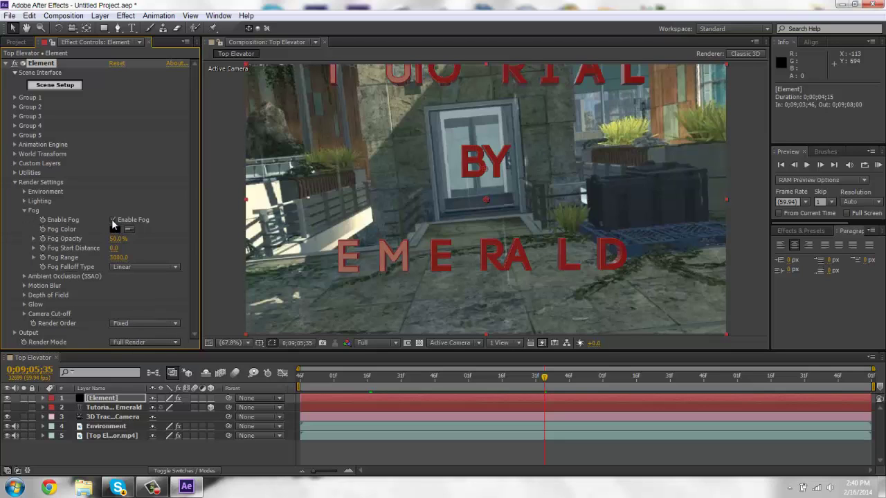
{"action": "left_click", "coordinate": [26, 209]}
{"action": "left_click", "coordinate": [28, 200]}
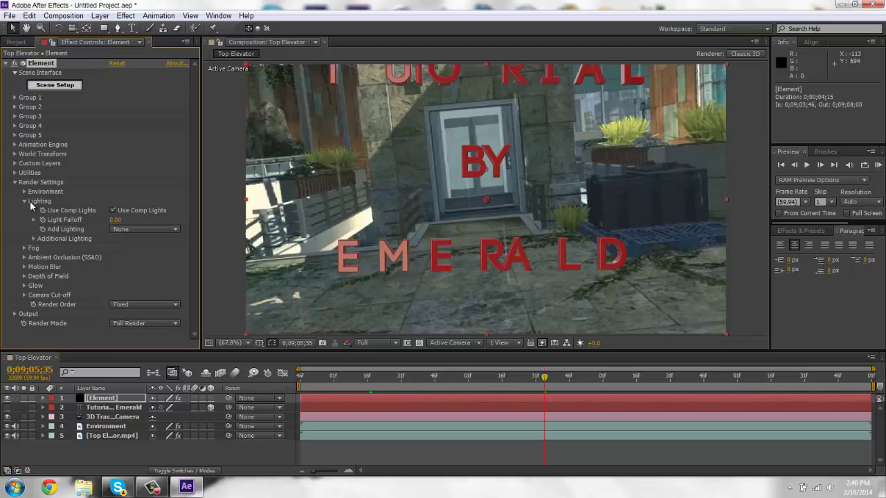
{"action": "left_click", "coordinate": [124, 231]}
{"action": "left_click", "coordinate": [135, 267]}
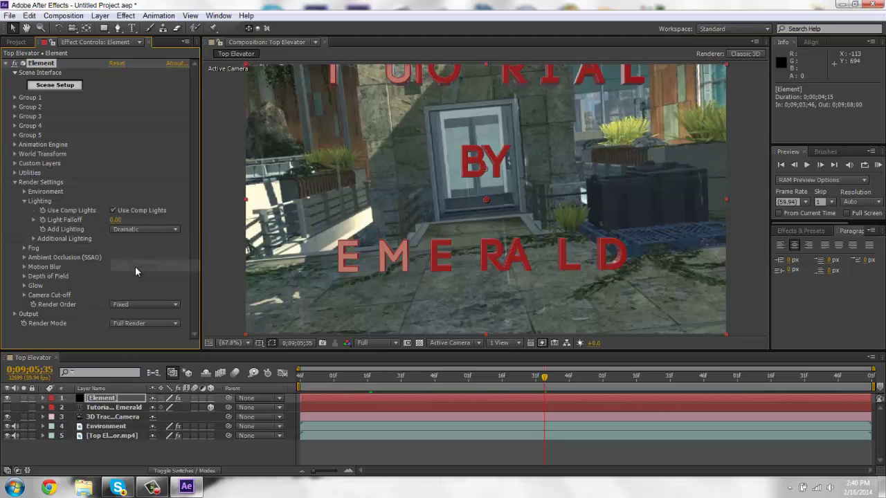
{"action": "left_click", "coordinate": [26, 202]}
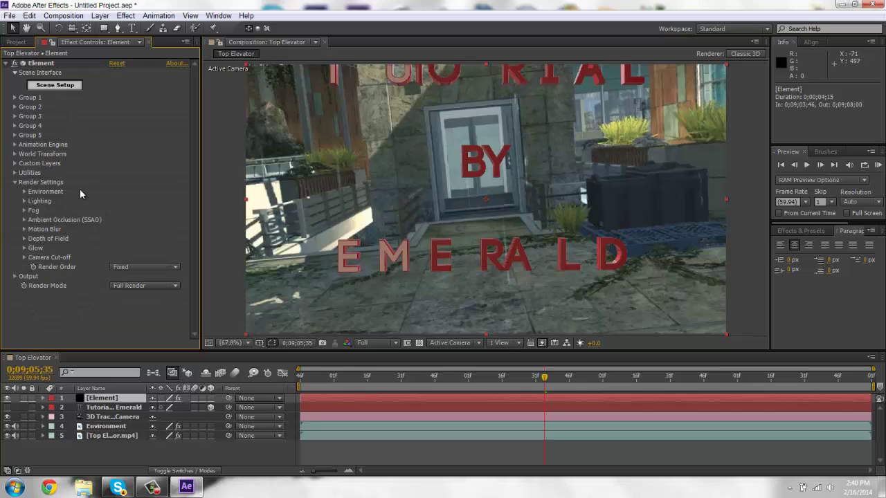
Keep Render Mode at Full Render and Render Order at Fixed, then scrub to check the text.
{"action": "left_click", "coordinate": [128, 282]}
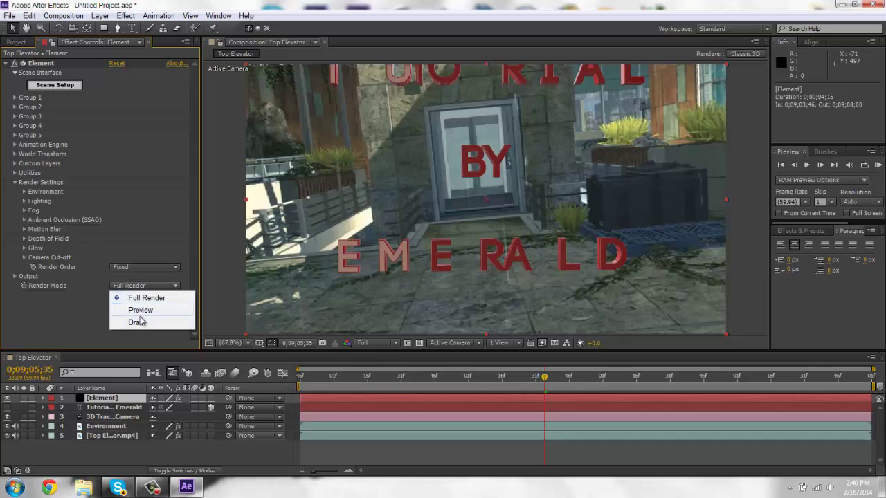
{"action": "left_click", "coordinate": [138, 310]}
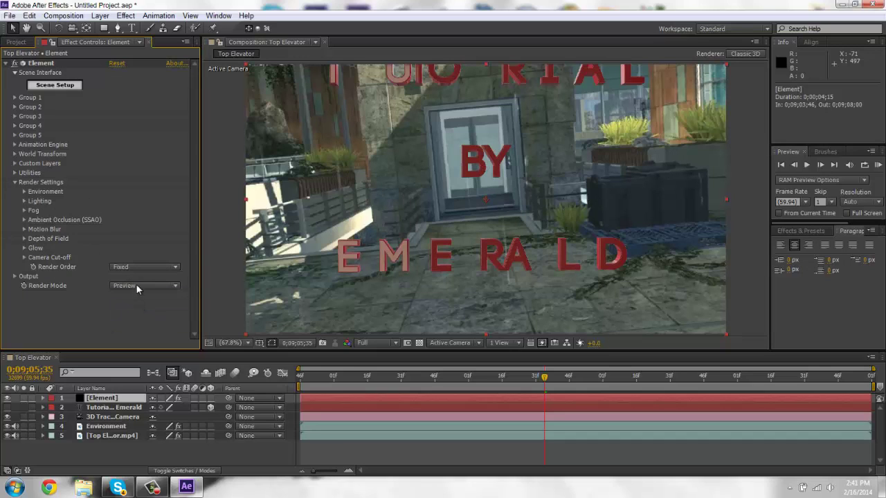
{"action": "left_click", "coordinate": [136, 285]}
{"action": "left_click", "coordinate": [135, 296]}
{"action": "left_click", "coordinate": [131, 268]}
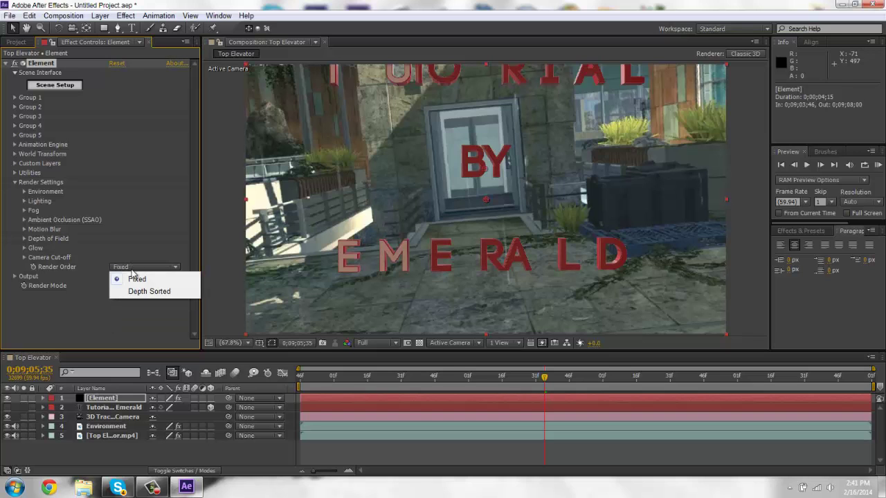
{"action": "left_click", "coordinate": [136, 279]}
{"action": "left_click", "coordinate": [402, 378]}
{"action": "left_click_drag", "start_coordinate": [380, 383], "coordinate": [360, 337]}
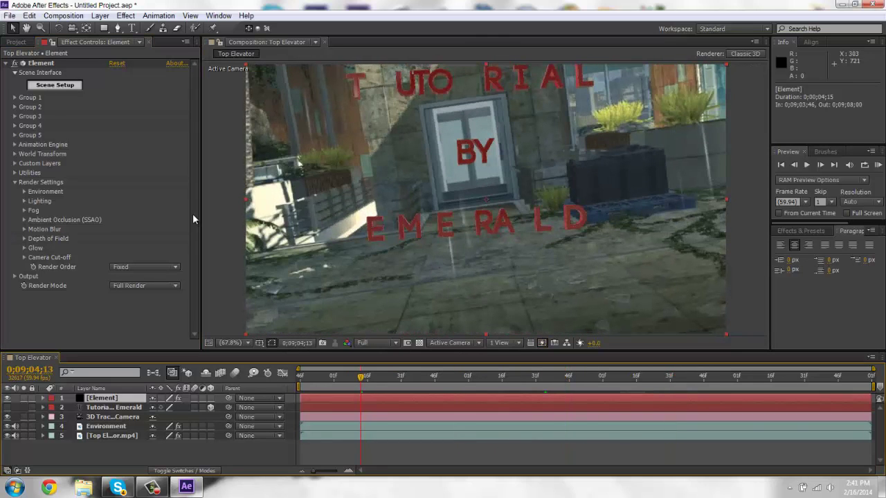
Open the AeRa Cams.aep project without saving the current one.
{"action": "left_click", "coordinate": [9, 15]}
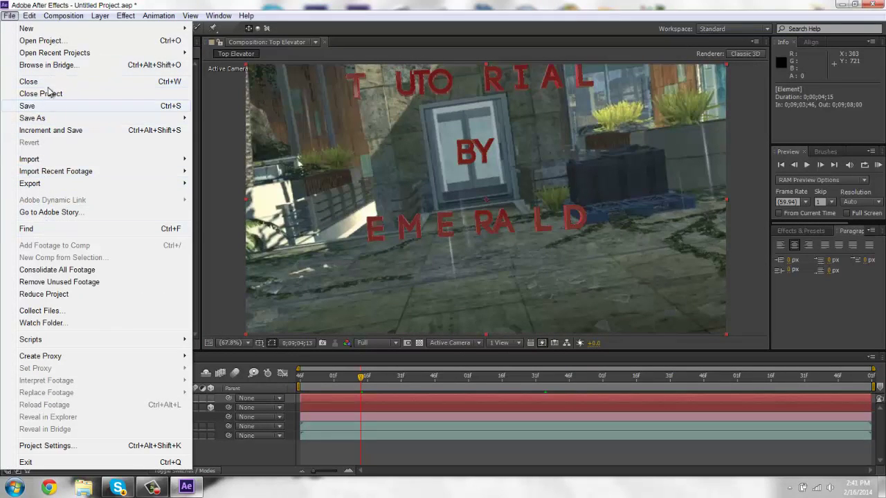
{"action": "left_click", "coordinate": [49, 44]}
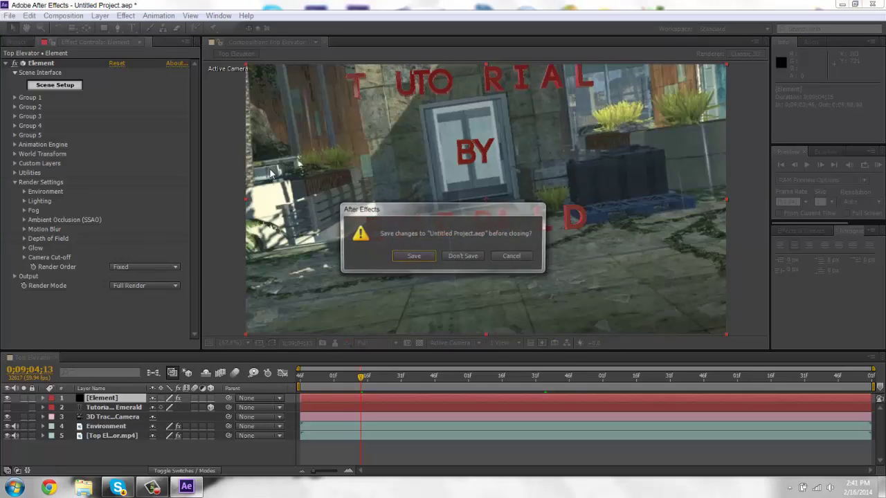
{"action": "left_click", "coordinate": [459, 255]}
{"action": "left_click", "coordinate": [122, 143]}
{"action": "left_click", "coordinate": [345, 269]}
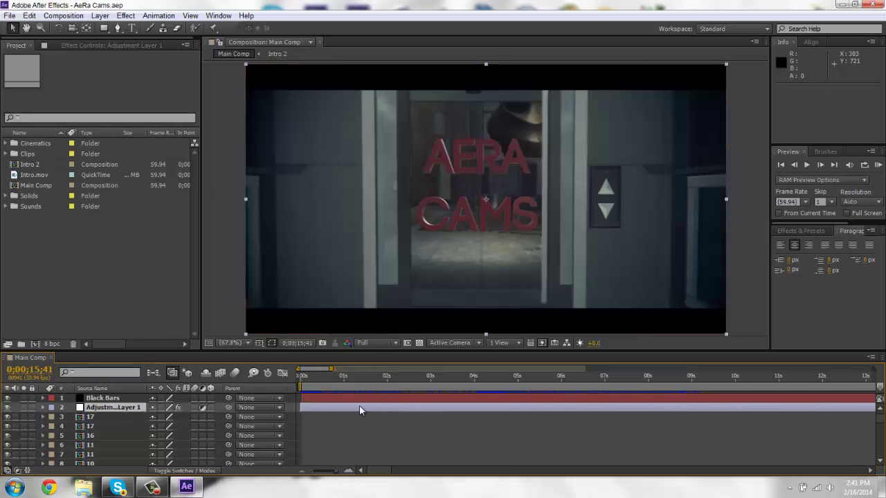
Resize the timeline and restore it, undo a work-area shift, and move the playhead to about 2 seconds.
{"action": "scroll", "coordinate": [132, 443], "scroll_direction": "down", "scroll_amount": 15}
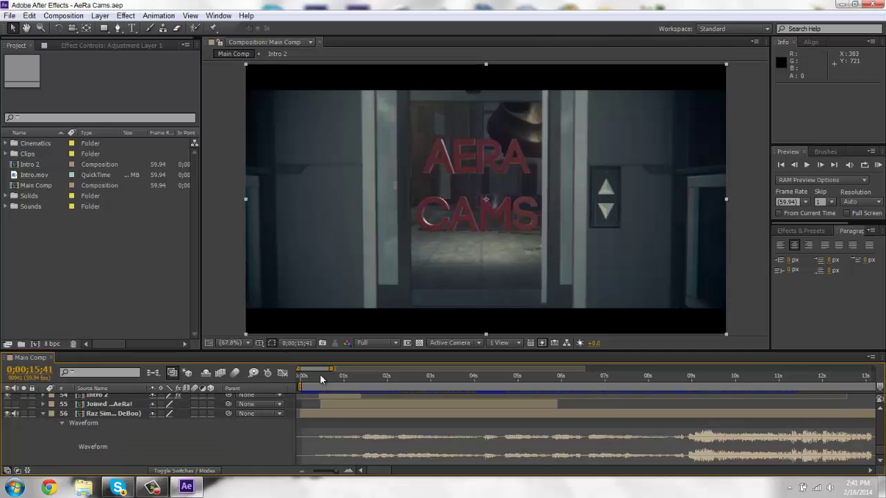
{"action": "left_click_drag", "start_coordinate": [324, 350], "coordinate": [370, 83]}
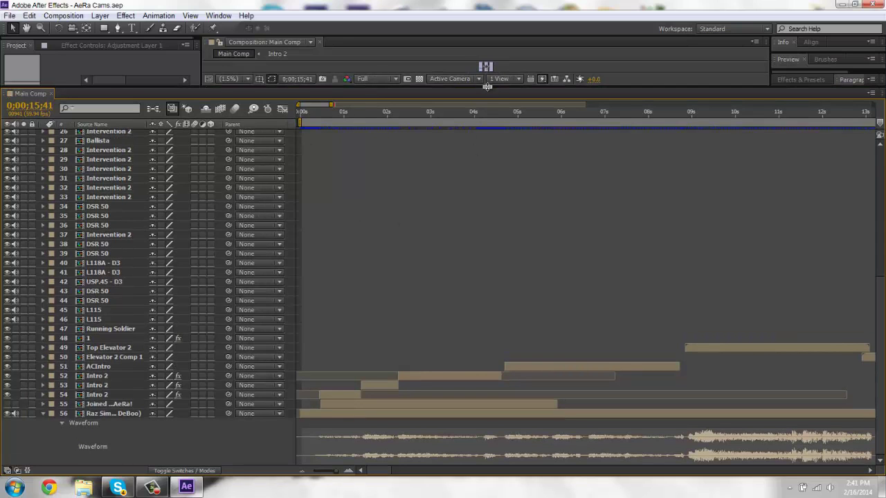
{"action": "left_click_drag", "start_coordinate": [487, 84], "coordinate": [484, 309]}
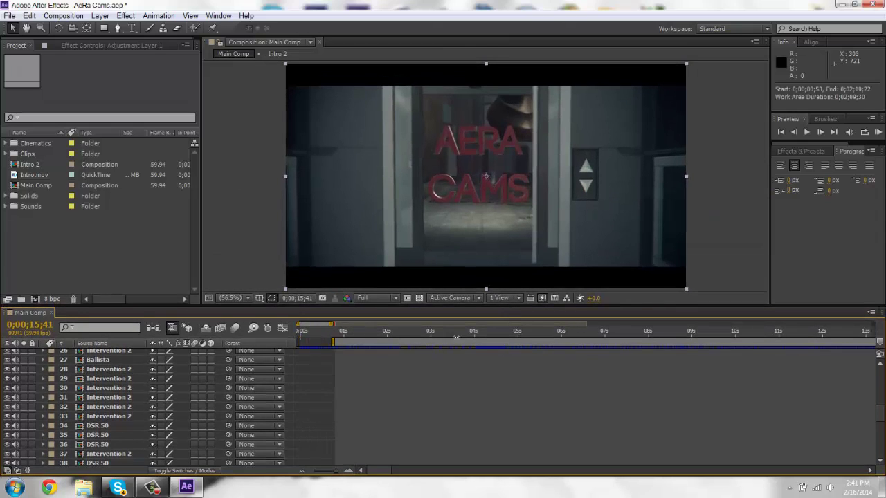
{"action": "left_click_drag", "start_coordinate": [509, 340], "coordinate": [529, 339]}
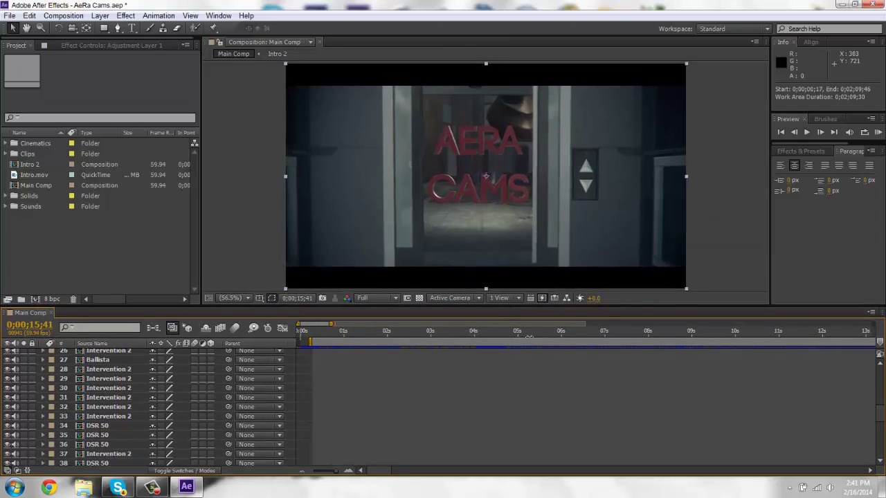
{"action": "key", "text": "ctrl+z"}
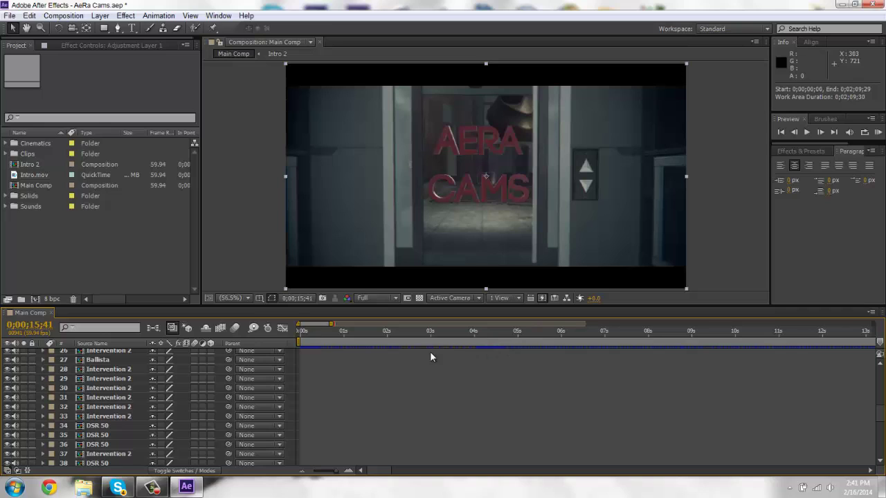
{"action": "left_click_drag", "start_coordinate": [573, 333], "coordinate": [585, 336]}
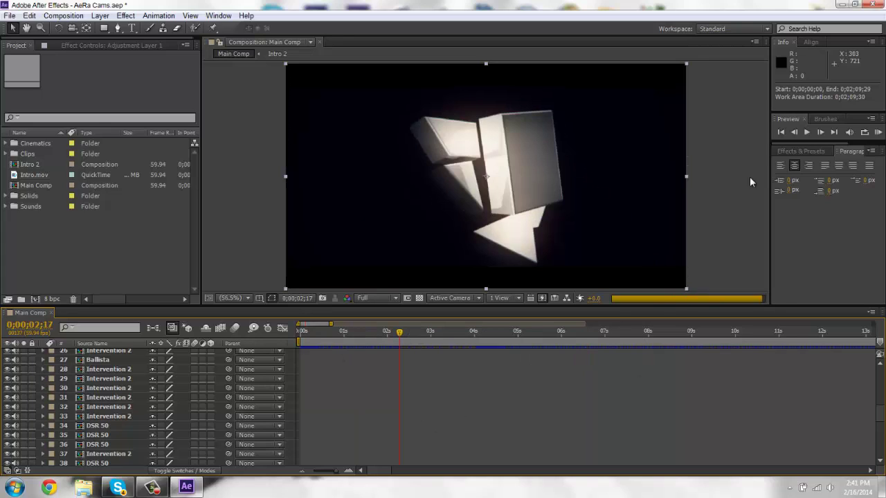
Start a RAM preview of the Main Comp and let its frames render.
{"action": "left_click", "coordinate": [878, 132]}
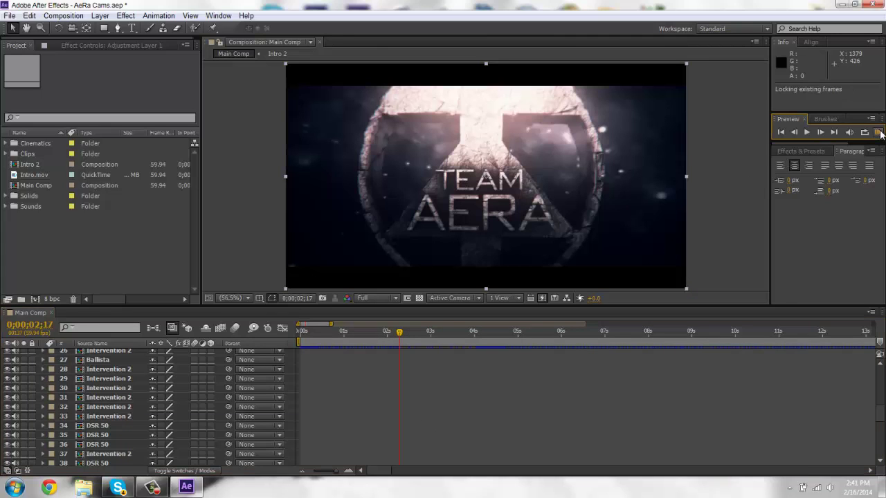
{"action": "left_click", "coordinate": [152, 488]}
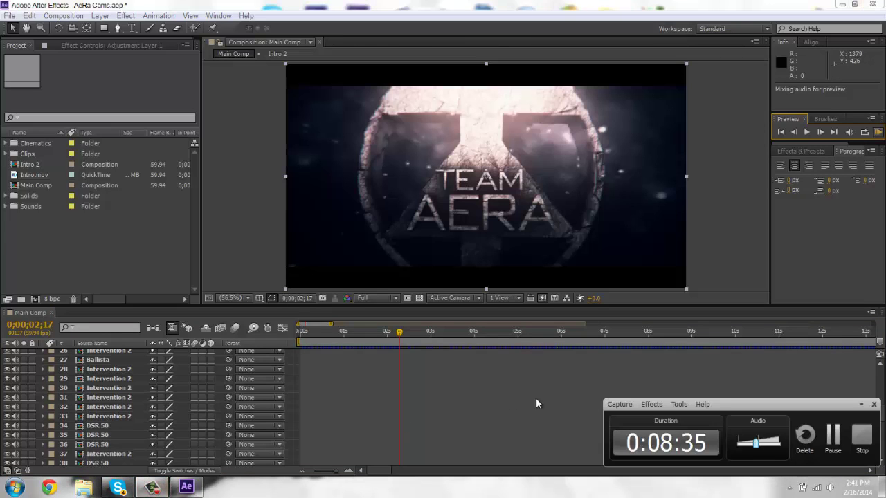
{"action": "left_click", "coordinate": [833, 441]}
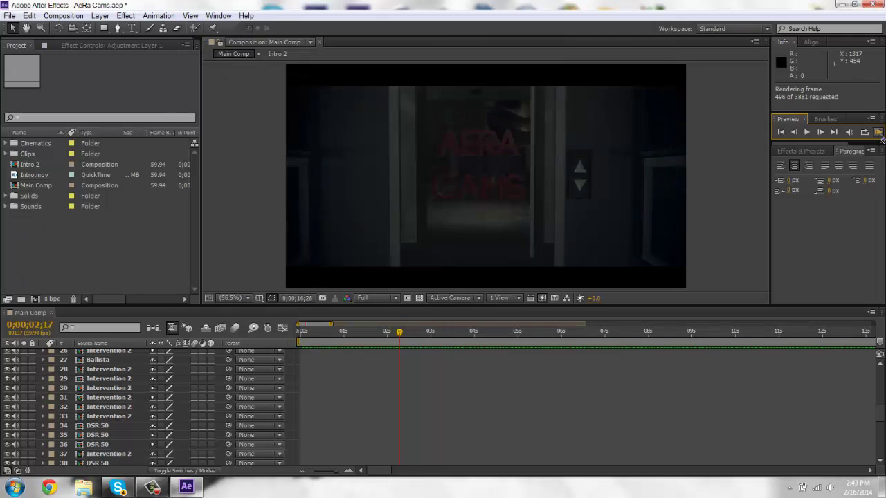
Play the rendered Main Comp preview, then stop it on the TEAM AERA logo at 0;00;02;17.
{"action": "left_click", "coordinate": [879, 132]}
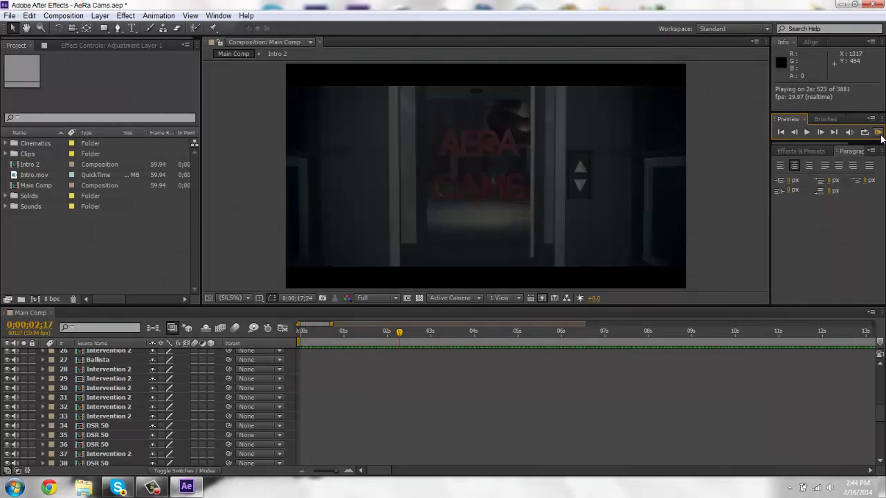
{"action": "left_click", "coordinate": [880, 138]}
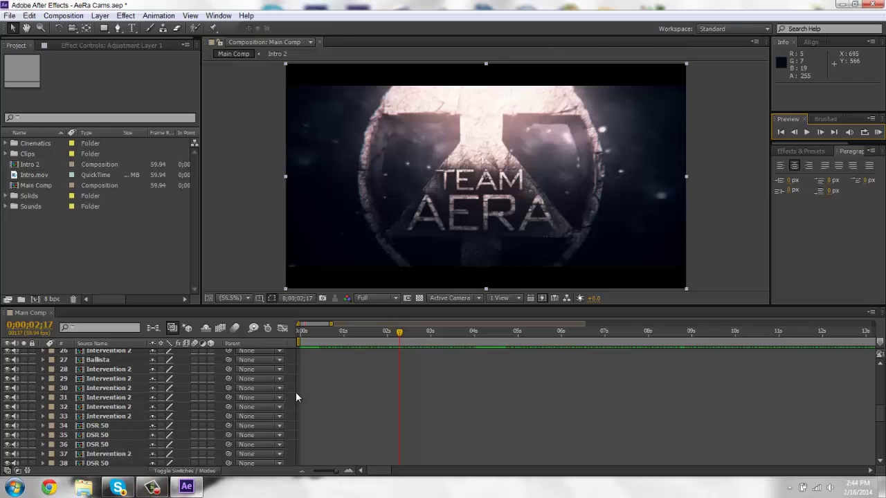
{"action": "mouse_move", "coordinate": [153, 492]}
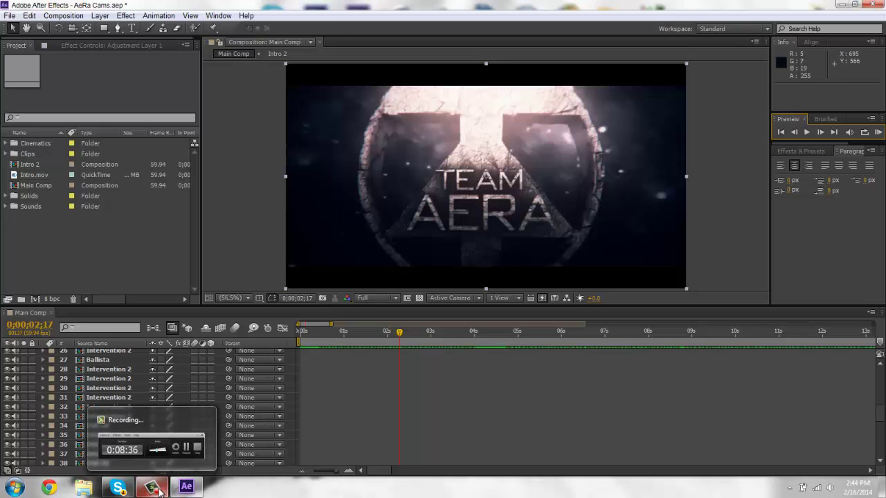
{"action": "left_click", "coordinate": [148, 491]}
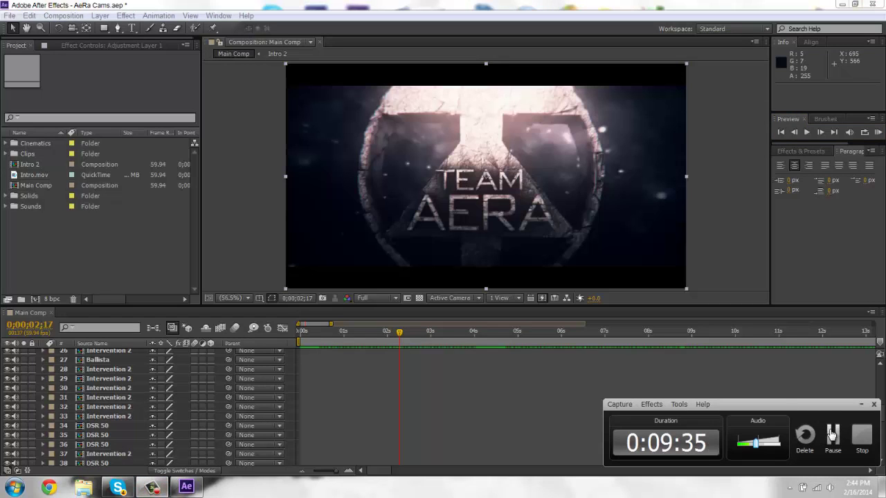